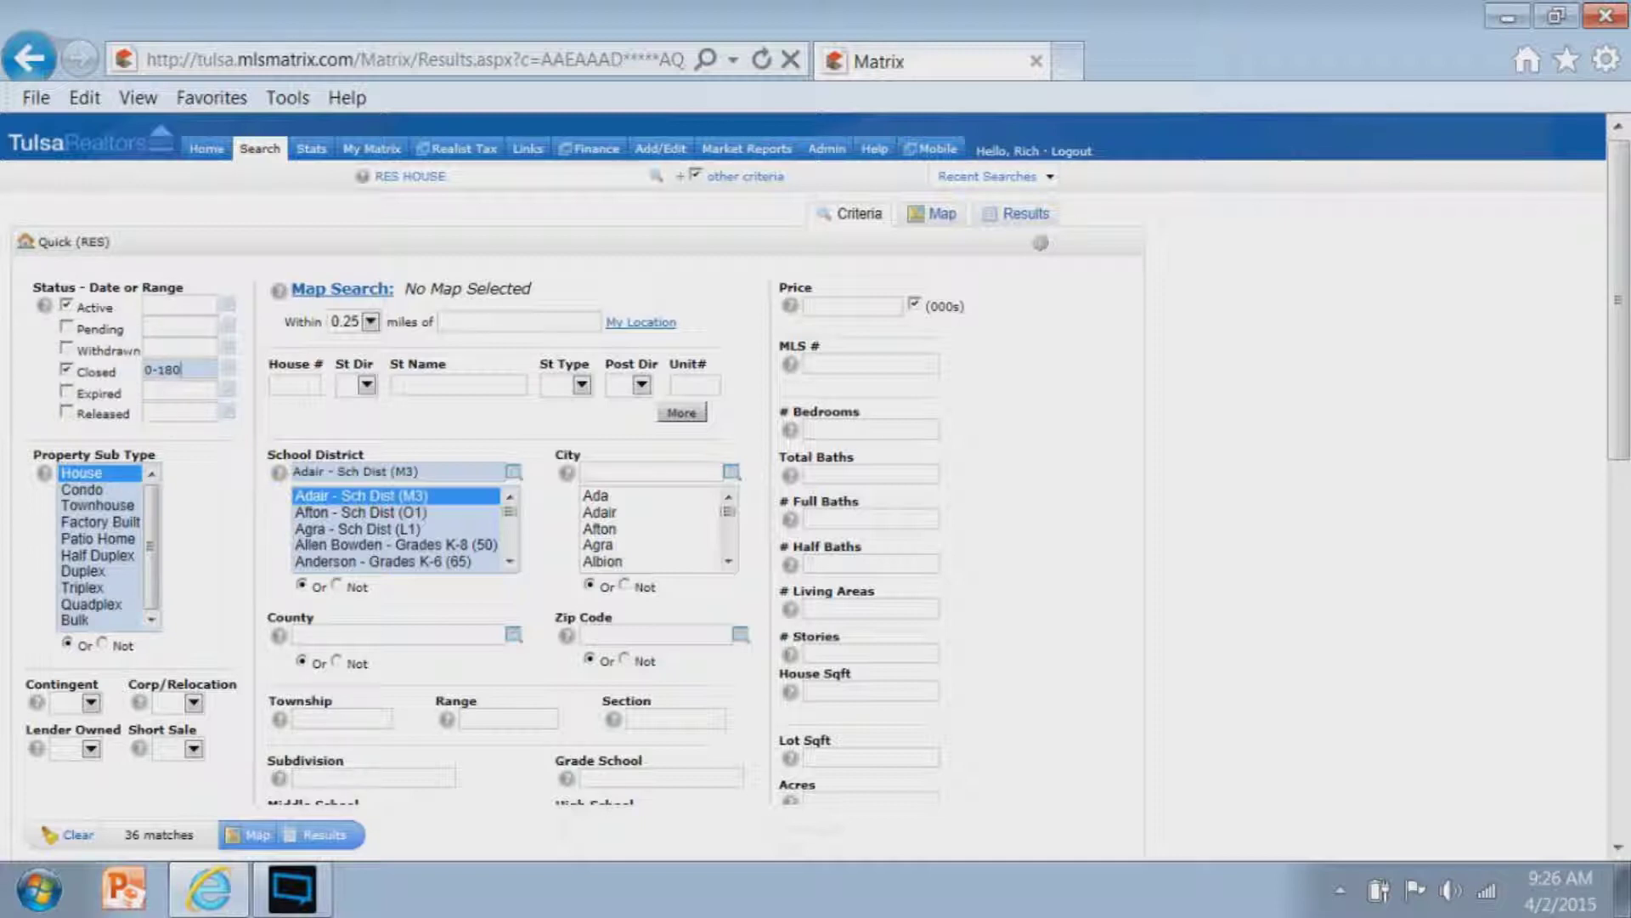
Change the Closed range to 0-365 days and confirm it in the date picker.
key(BackSpace)
key(BackSpace)
key(BackSpace)
text(3)
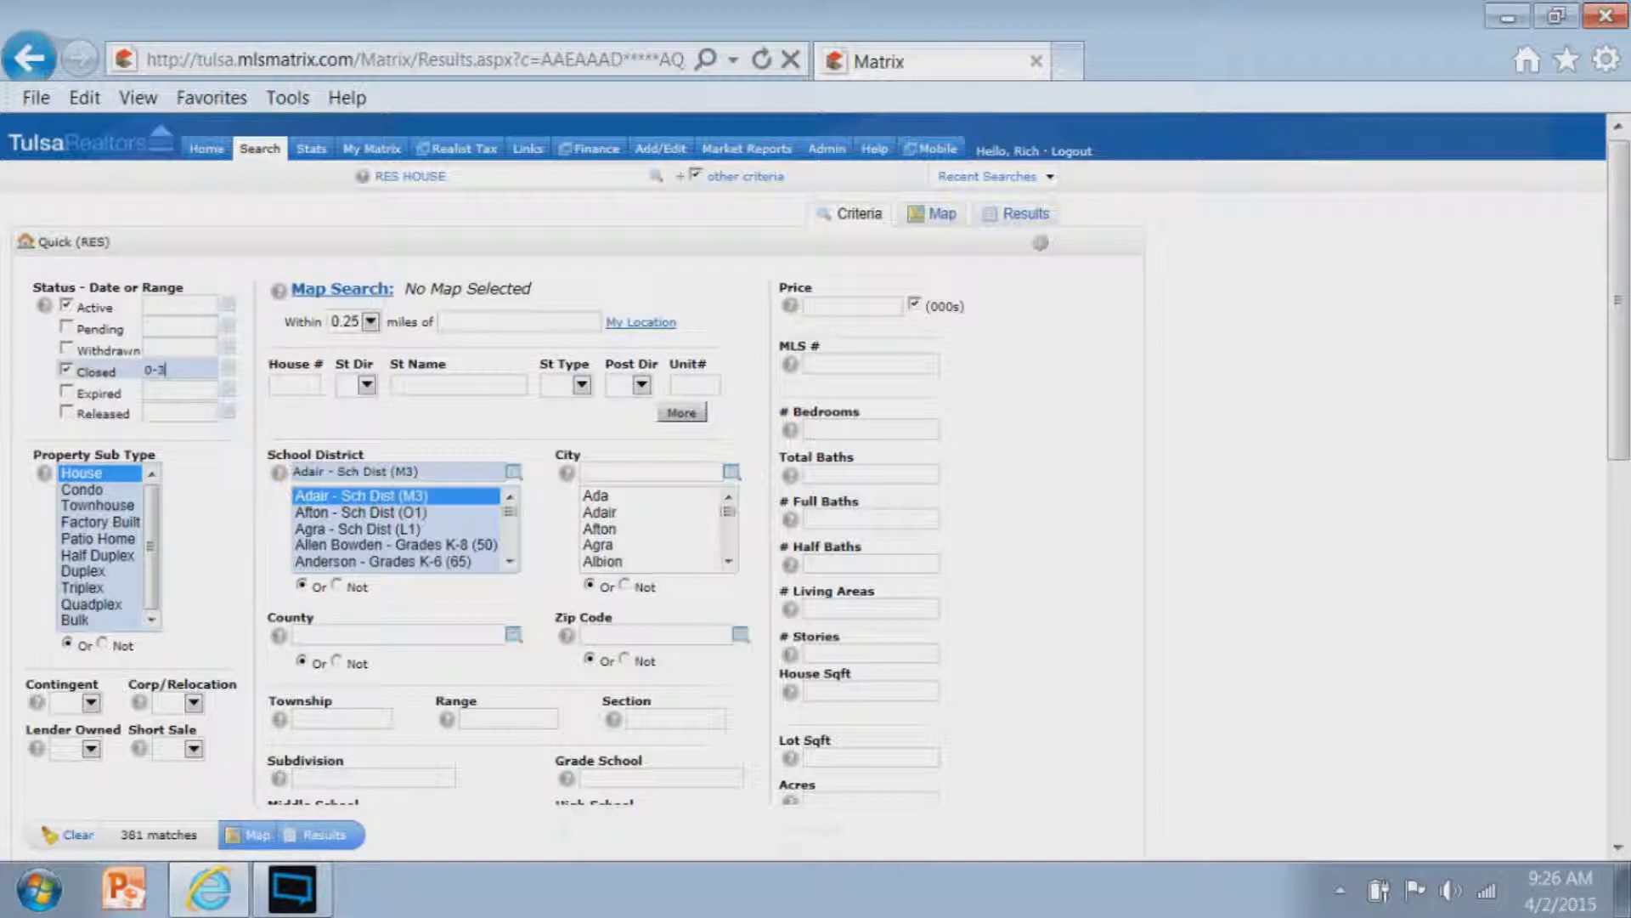
text(65)
click(228, 373)
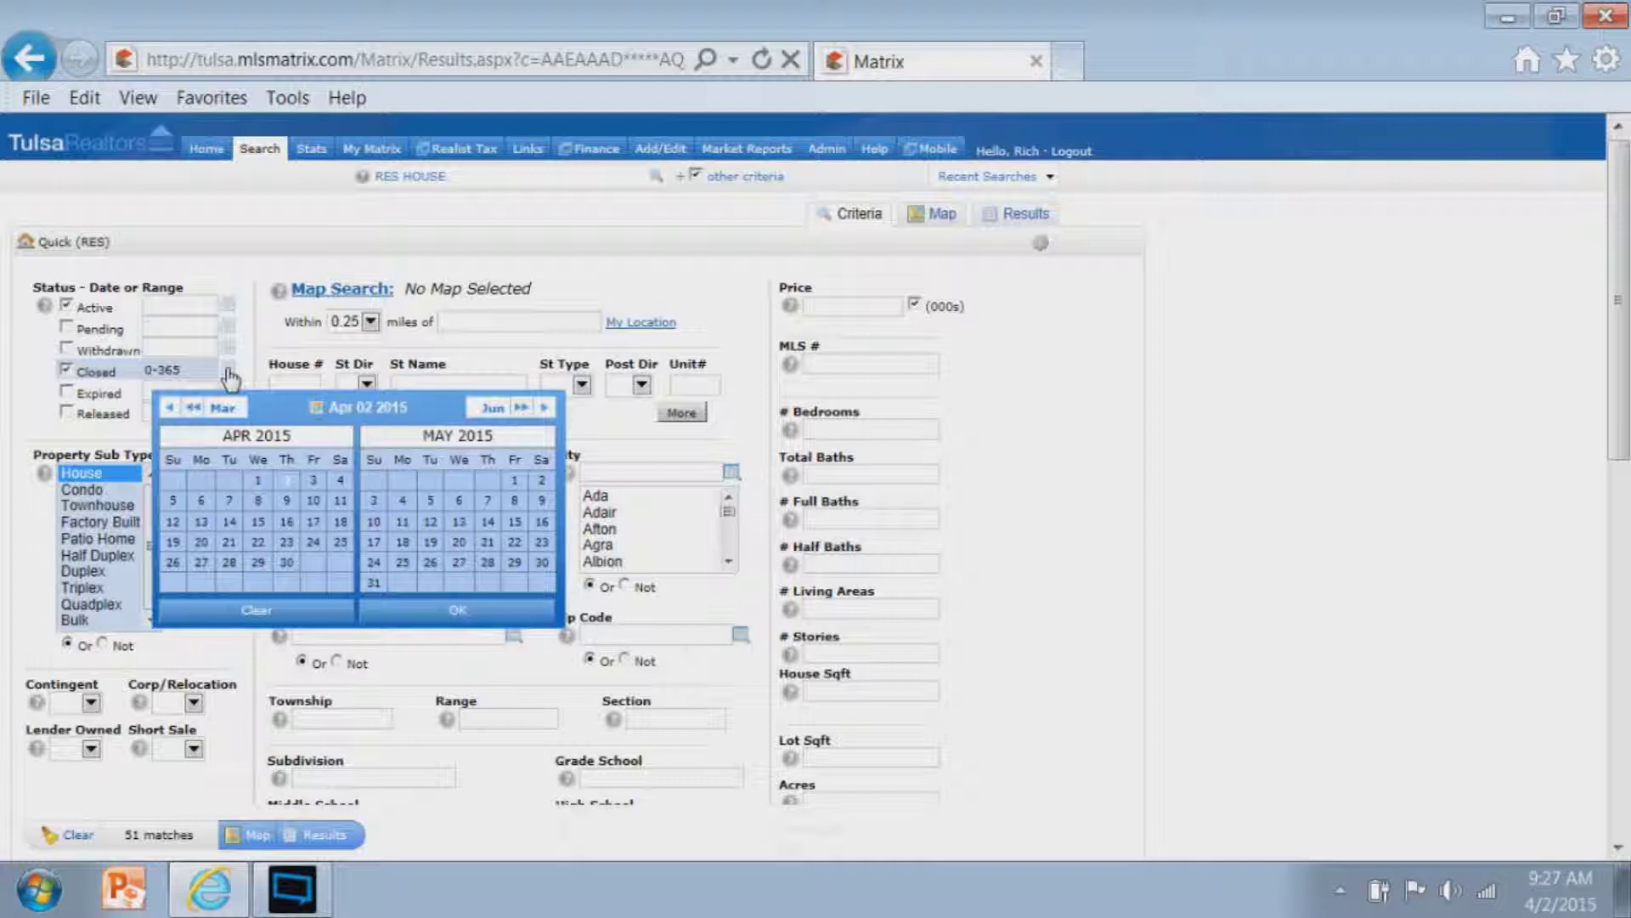
click(468, 615)
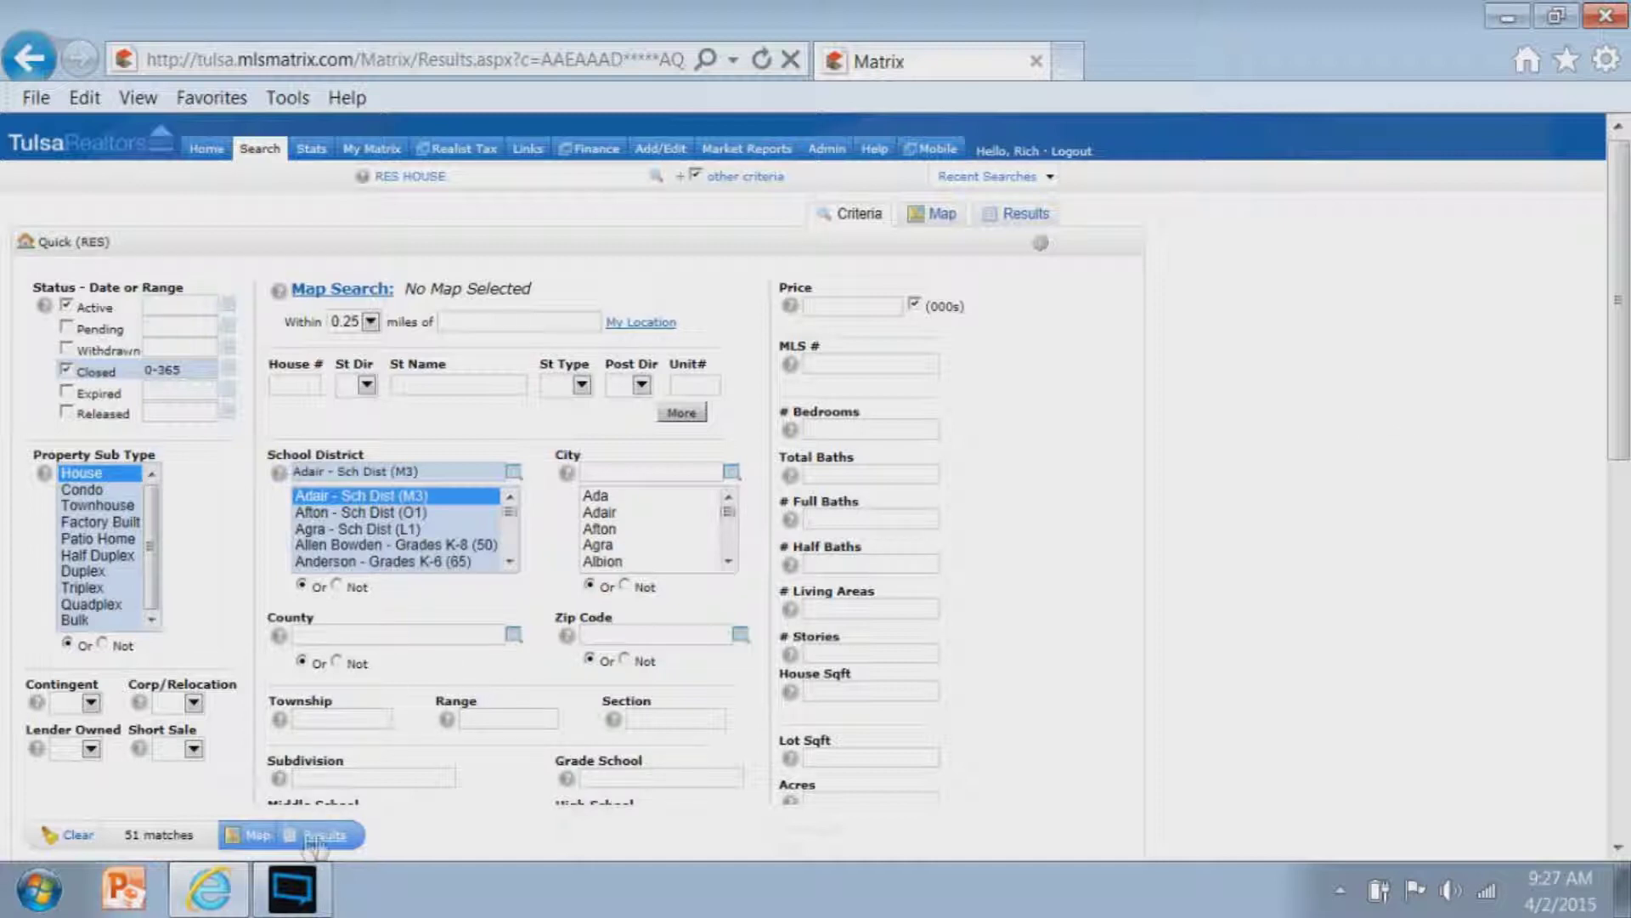
Show the search results at 100 per page and check all 51 Adair listings.
click(338, 837)
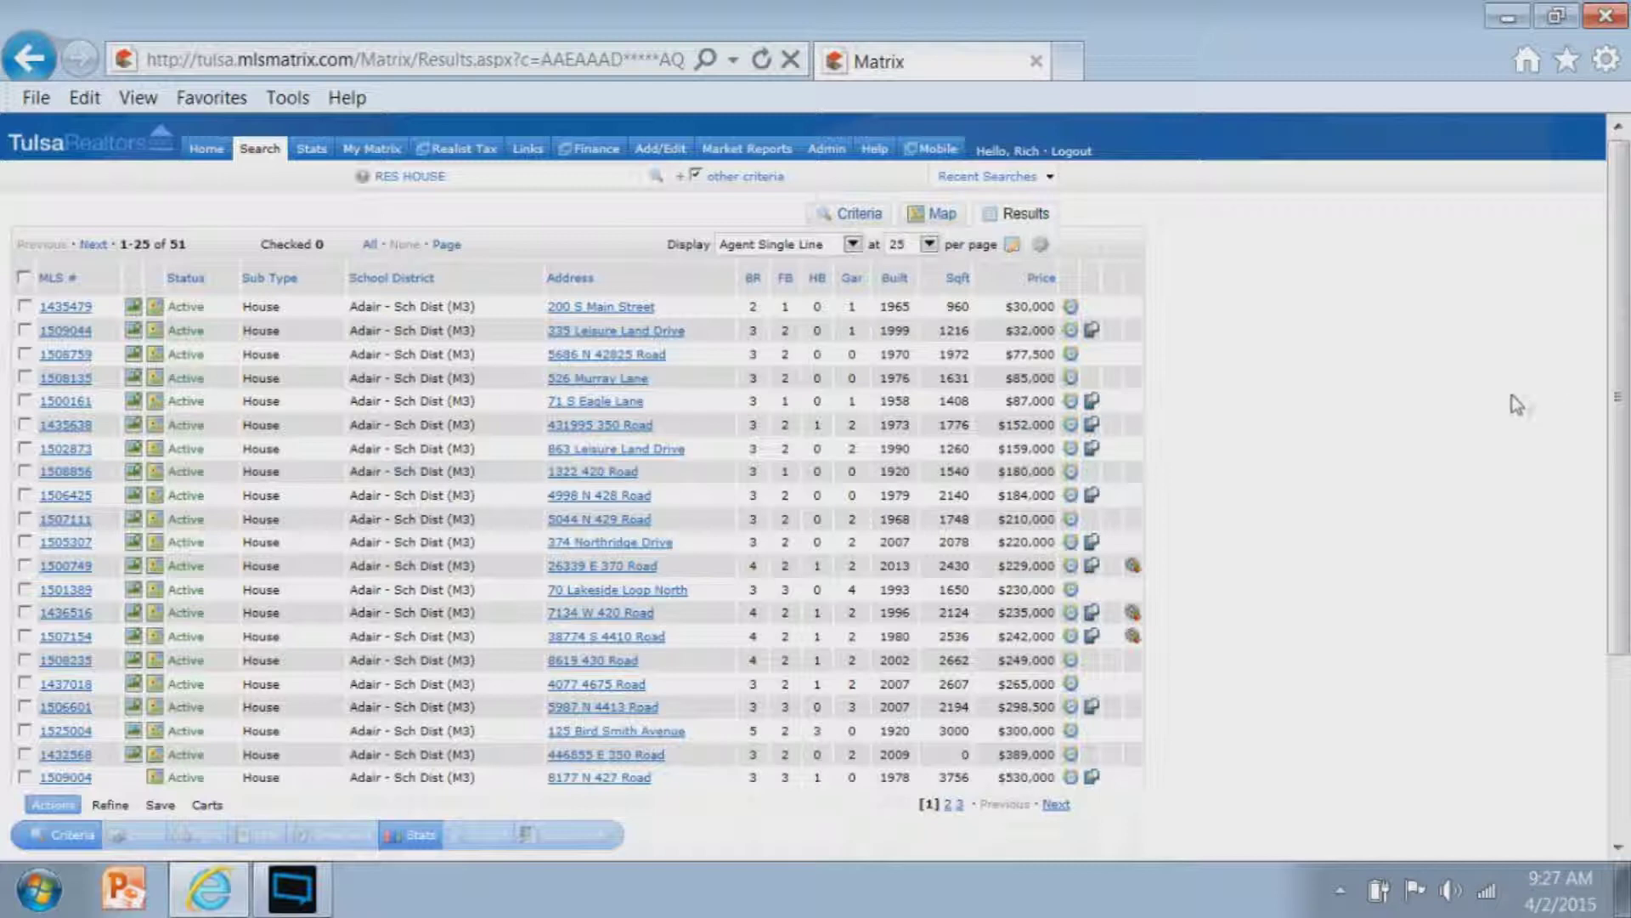
mouse_move(1617, 366)
mouse_down()
mouse_move(1618, 561)
mouse_move(1618, 366)
mouse_up()
click(930, 244)
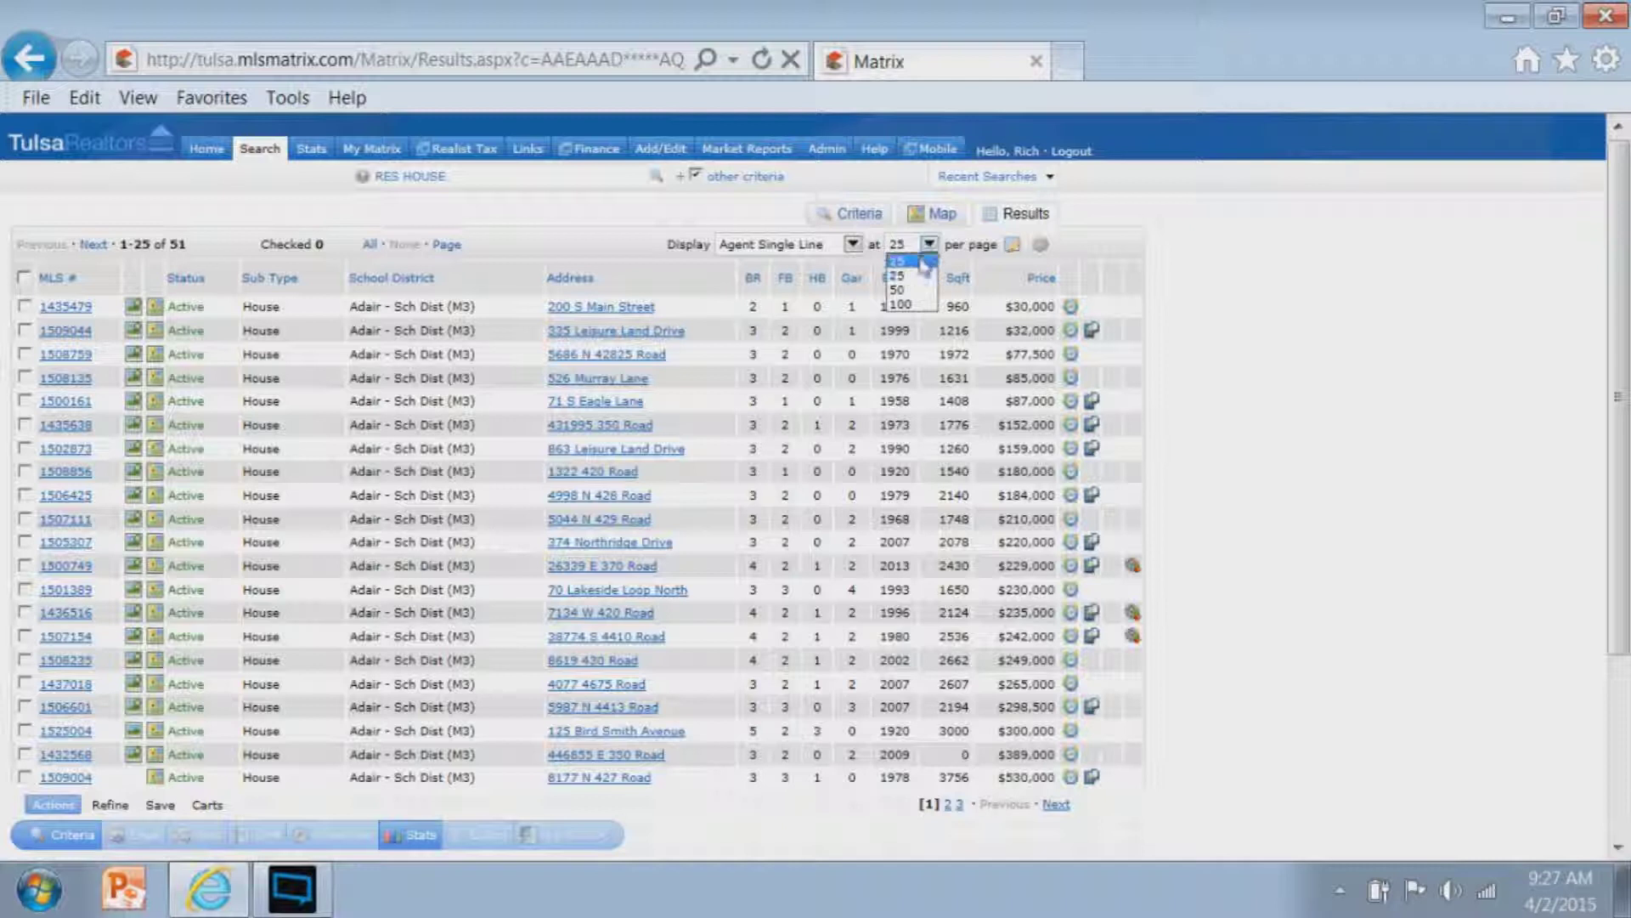
click(909, 303)
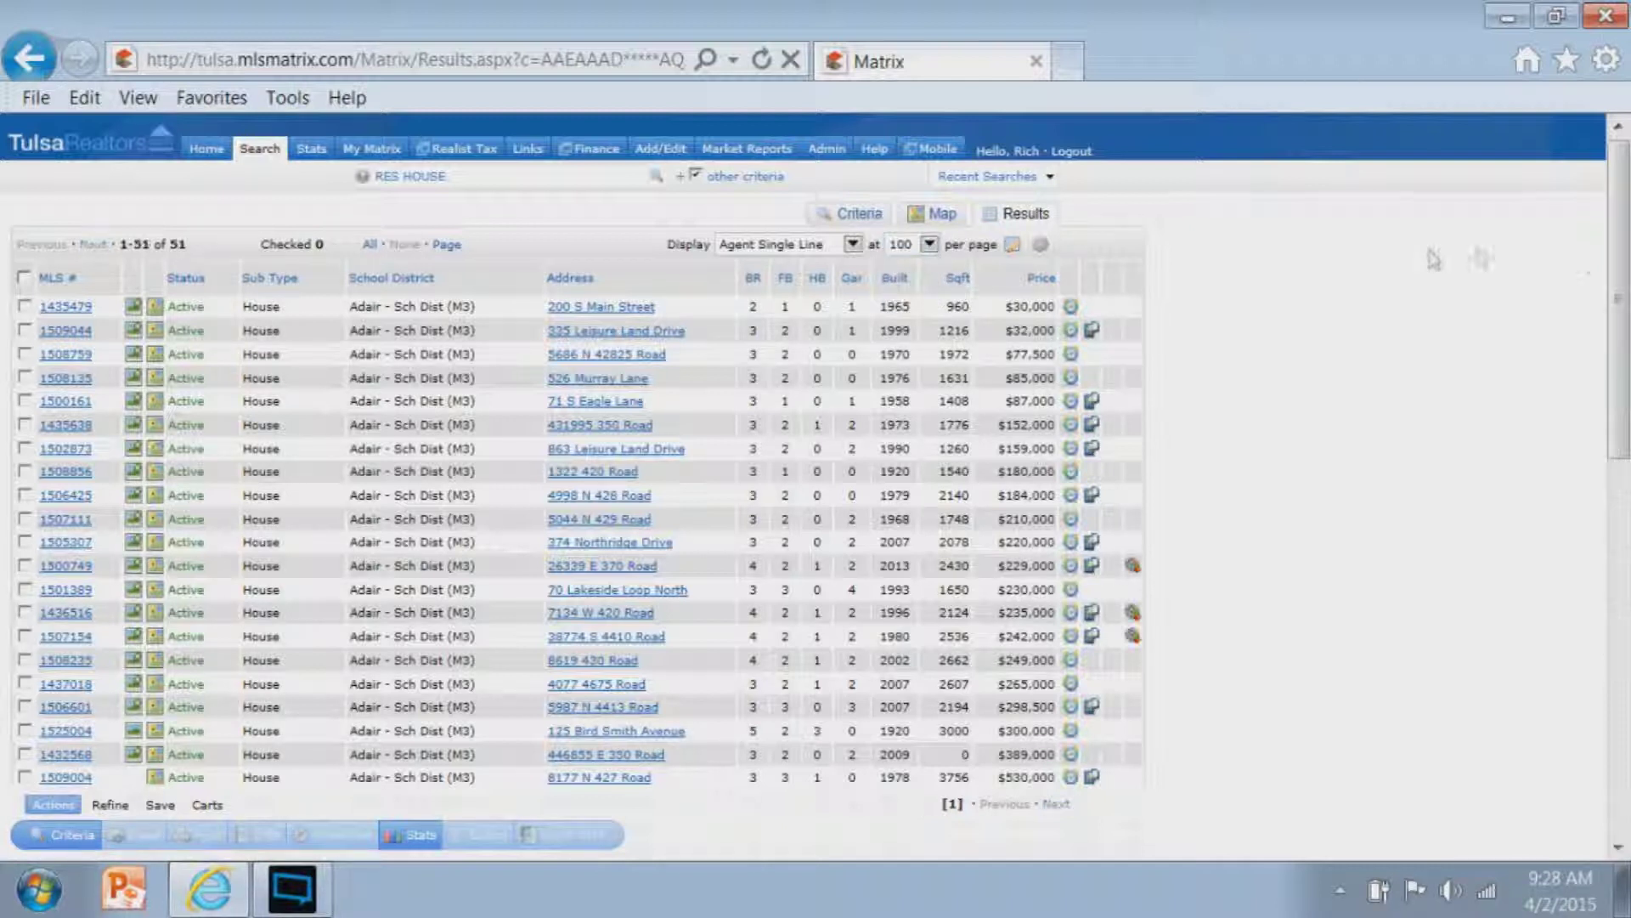
drag(1603, 260, 1628, 613)
click(24, 280)
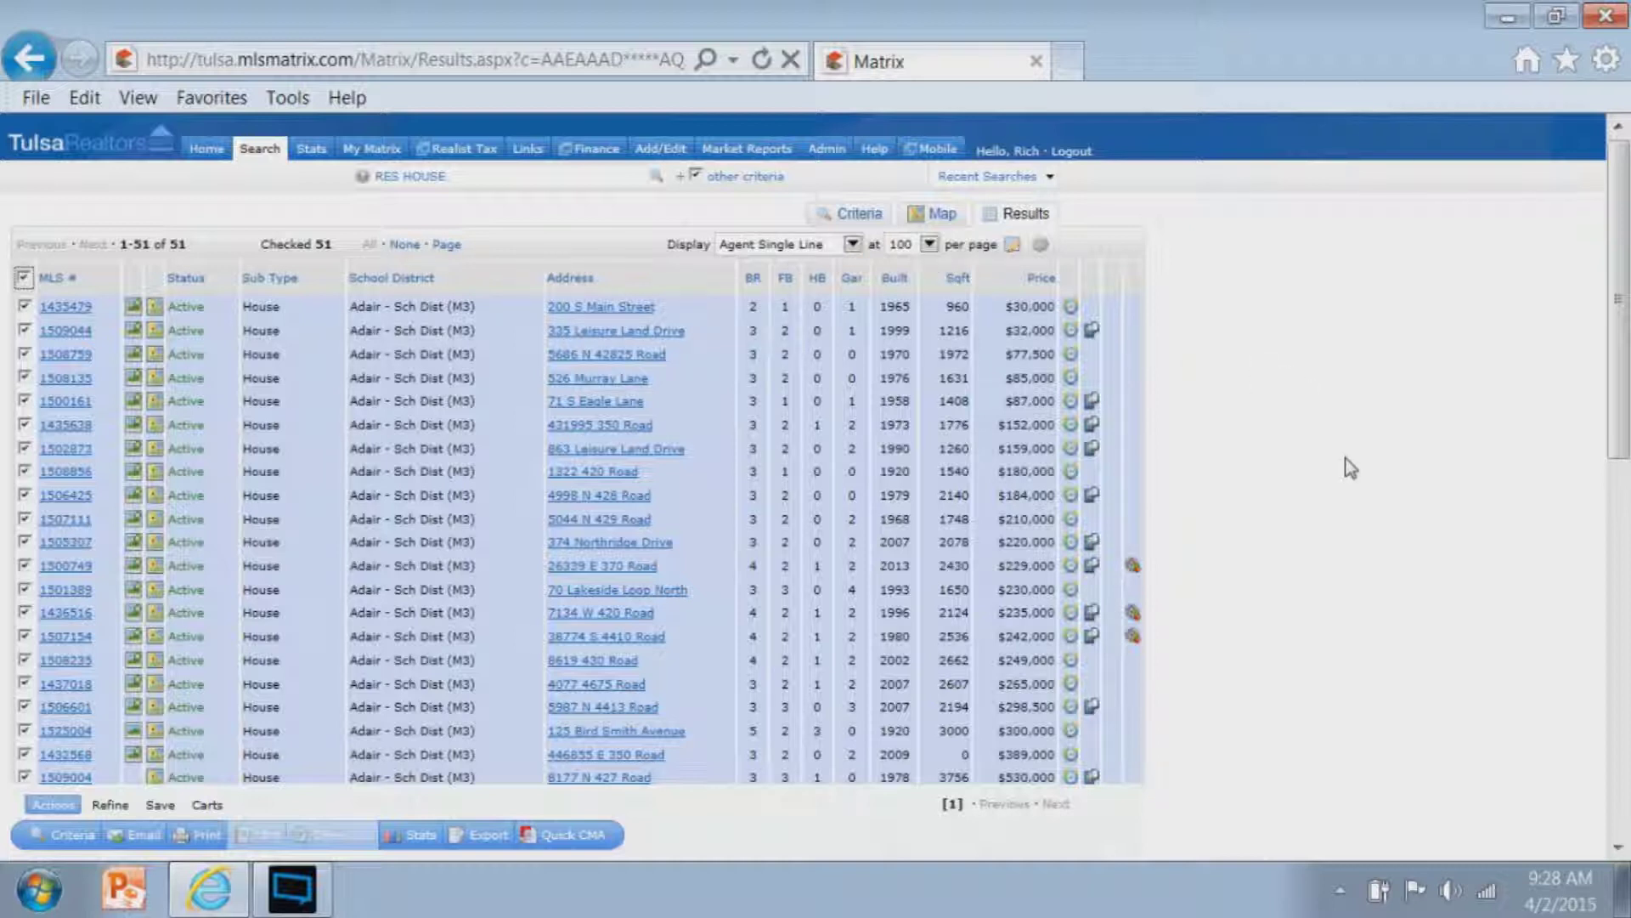
Export the 51 marked listings in 1004 MC format and open the downloaded 1004 MC.csv.
click(490, 836)
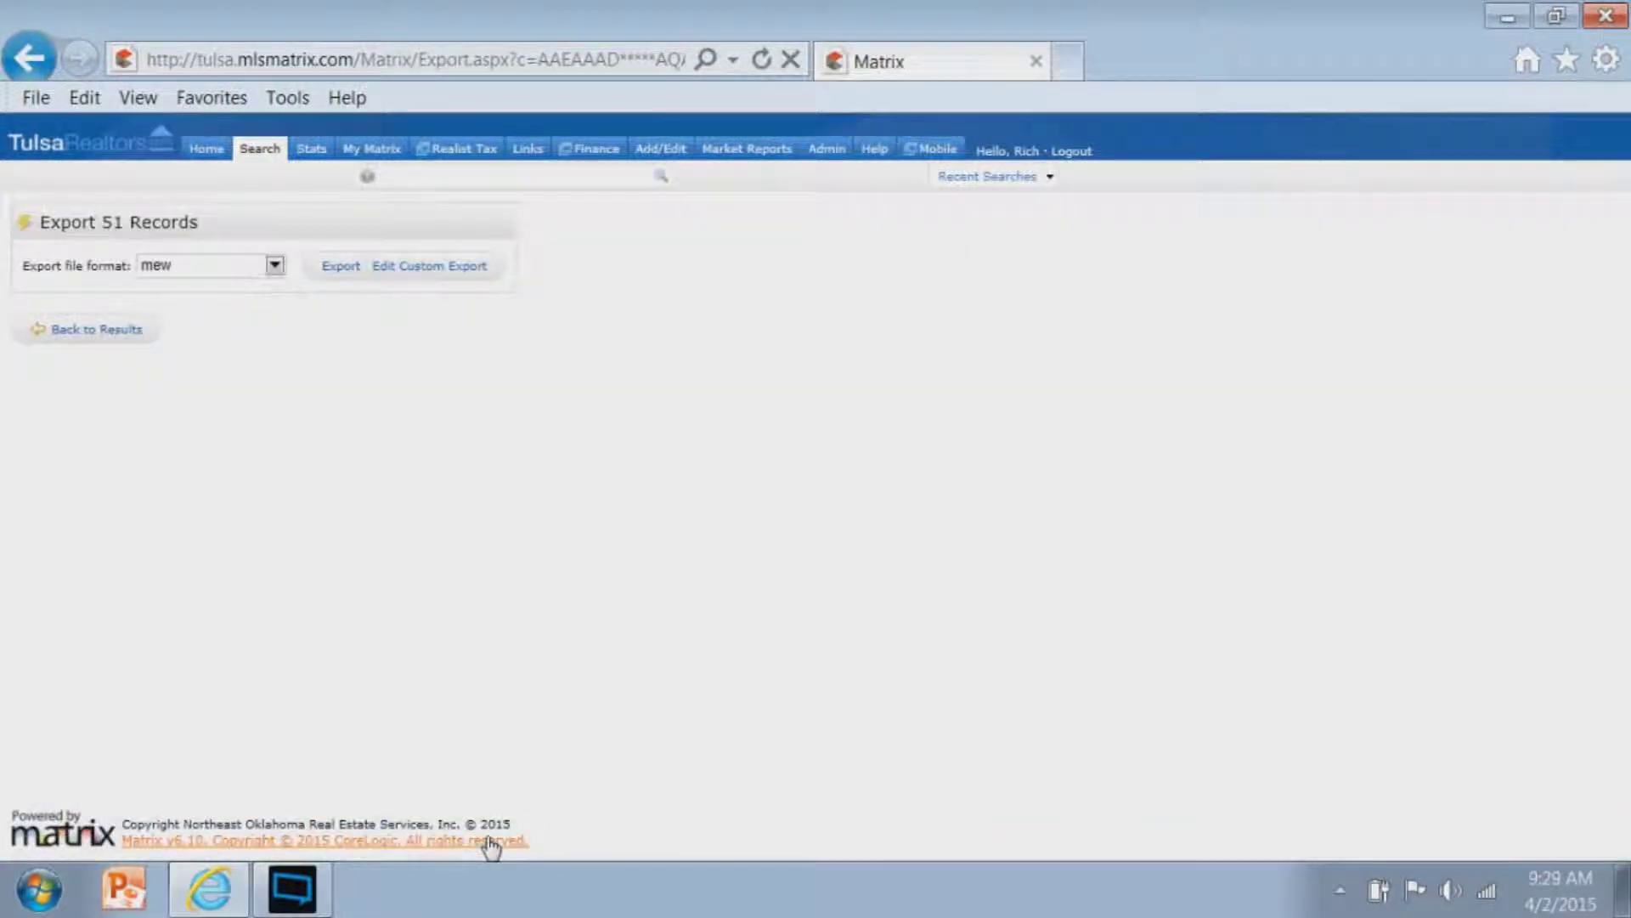
click(274, 266)
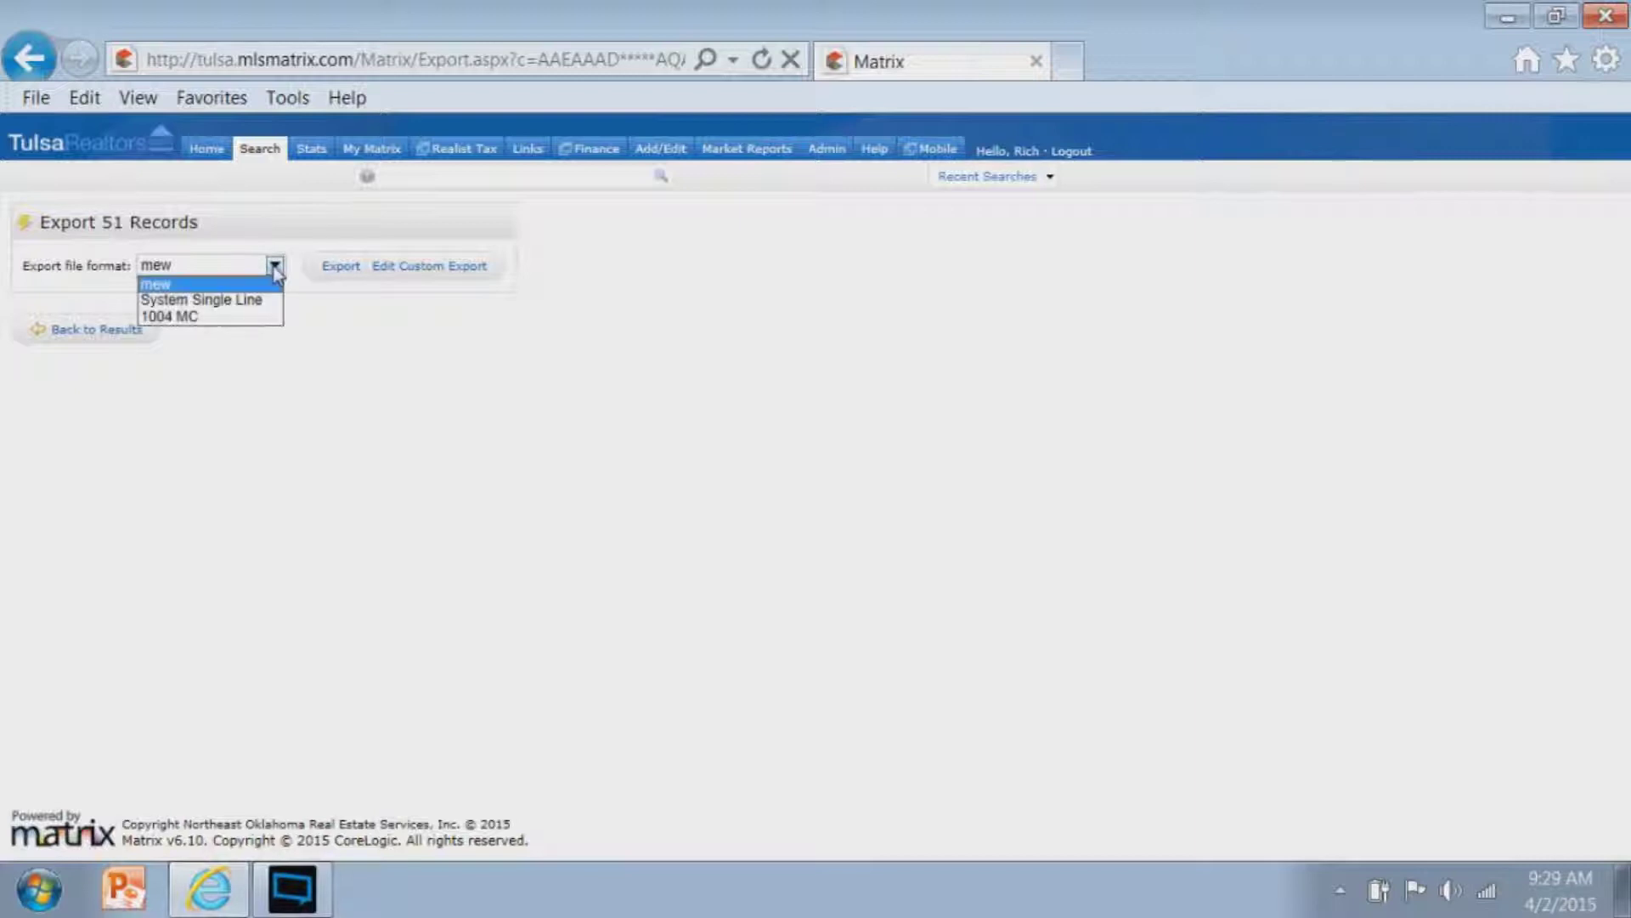
click(228, 319)
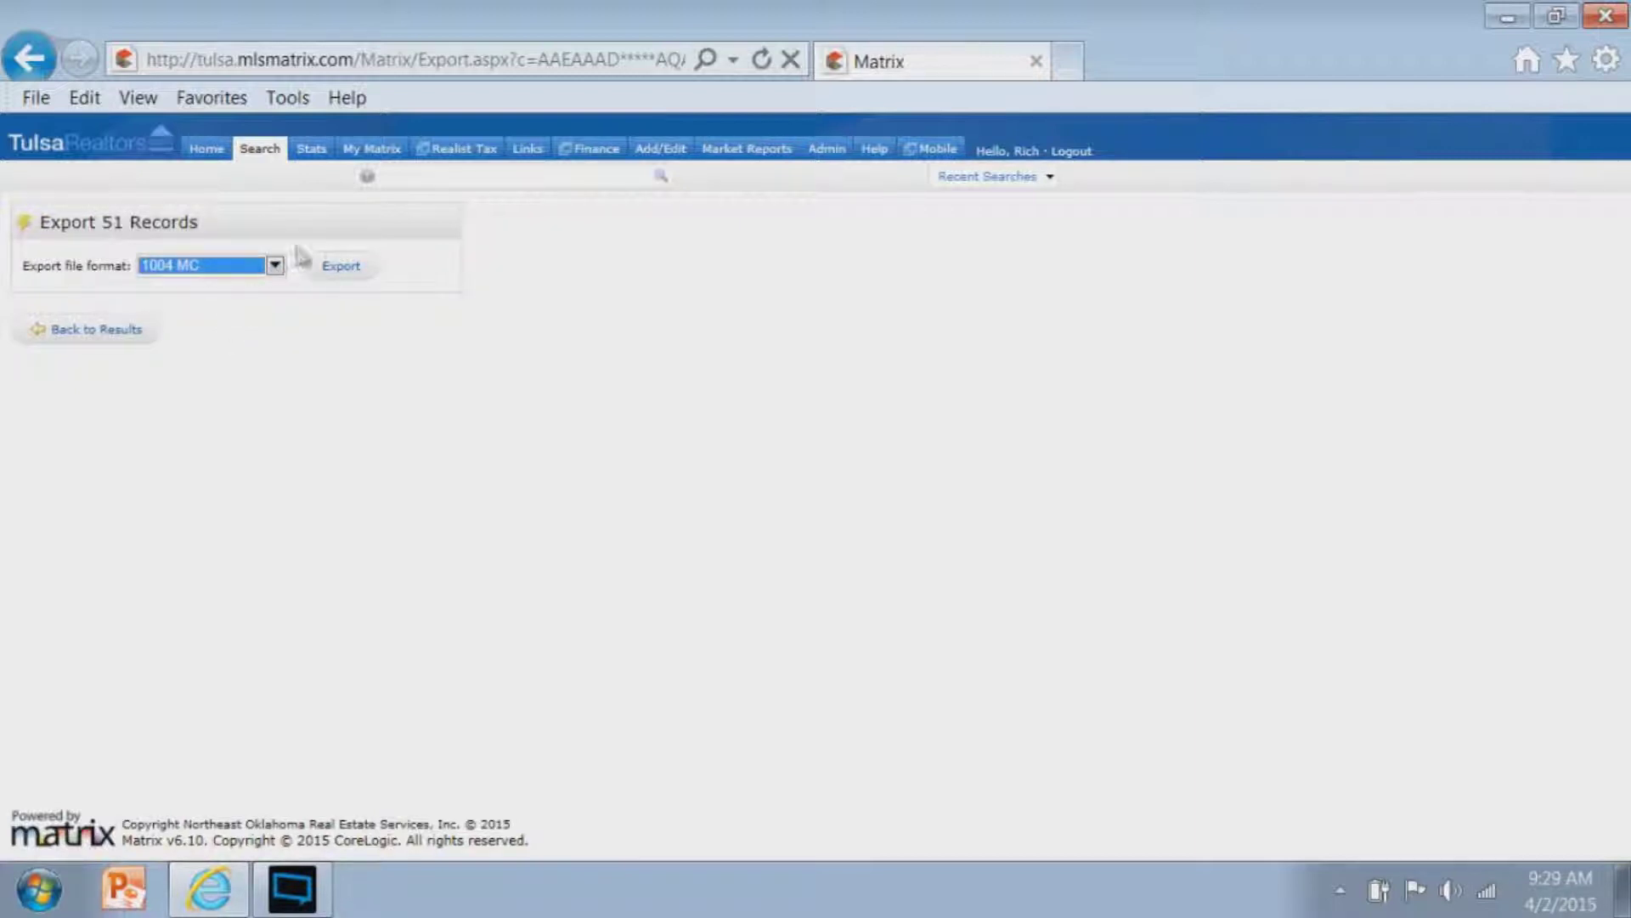
click(339, 265)
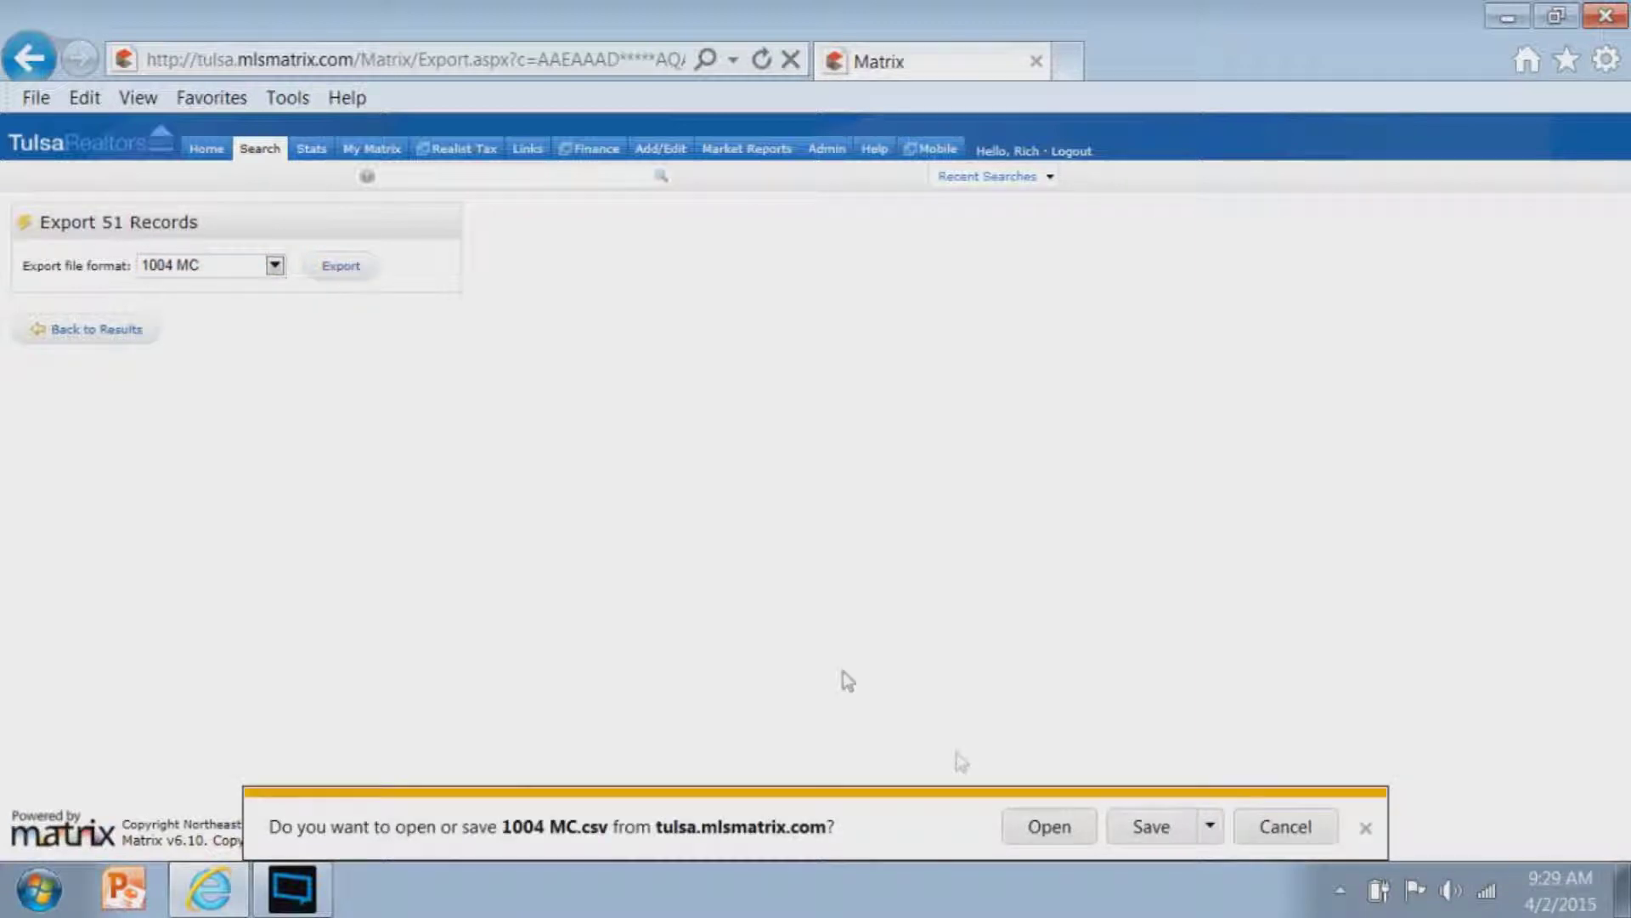
click(1073, 824)
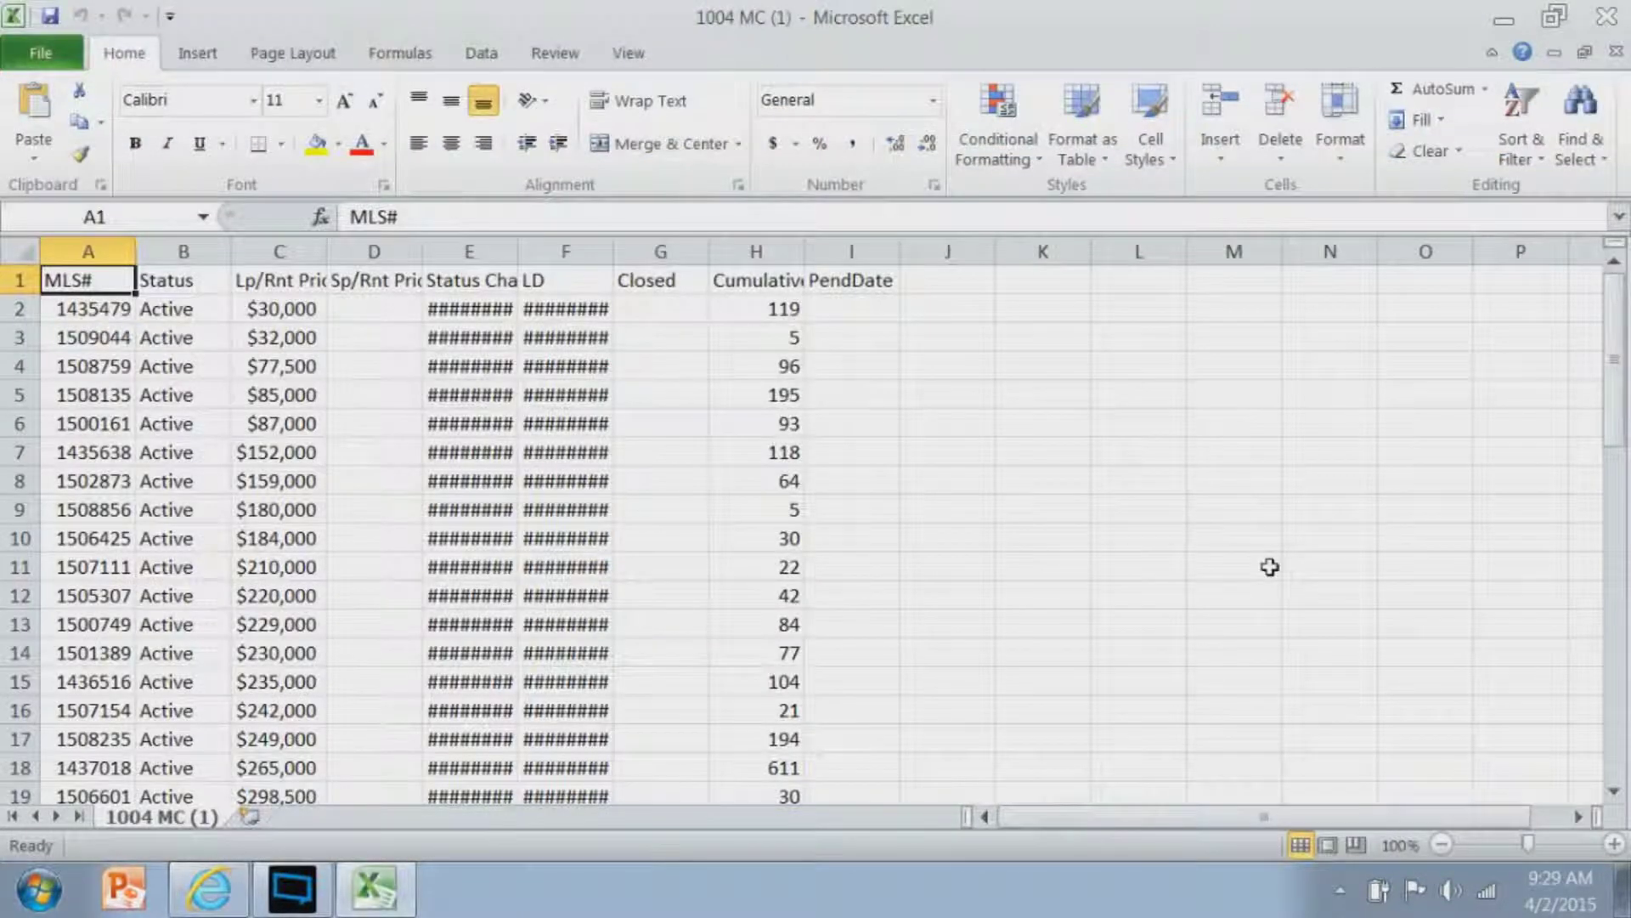
Autofit columns E and F to read the dates, then close Excel without saving.
double_click(517, 253)
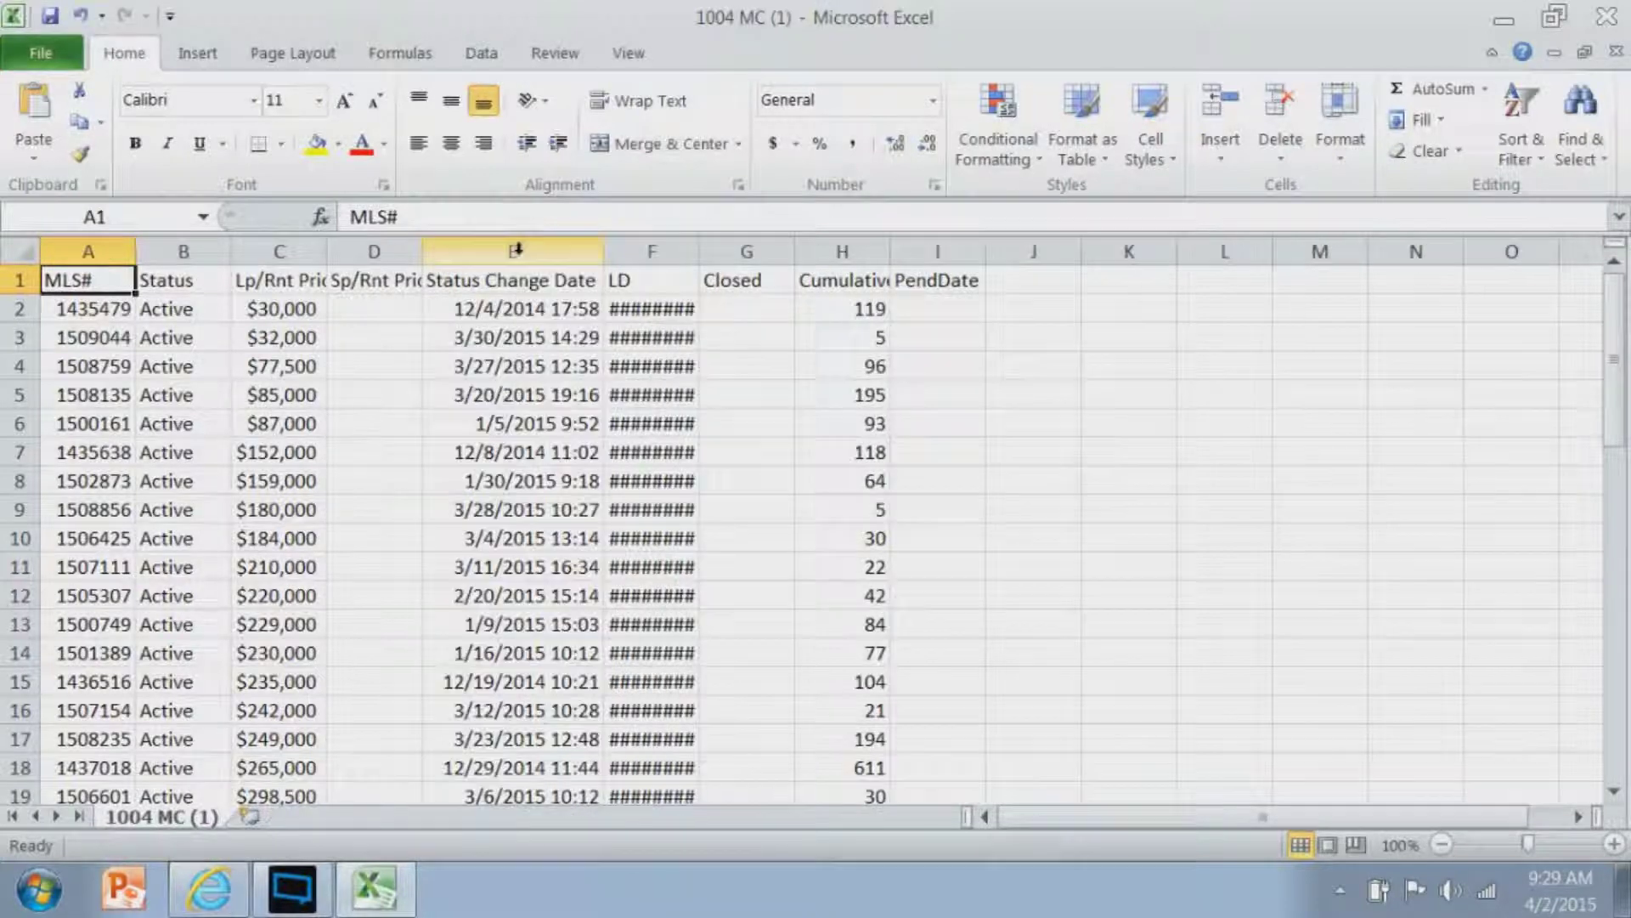
double_click(699, 249)
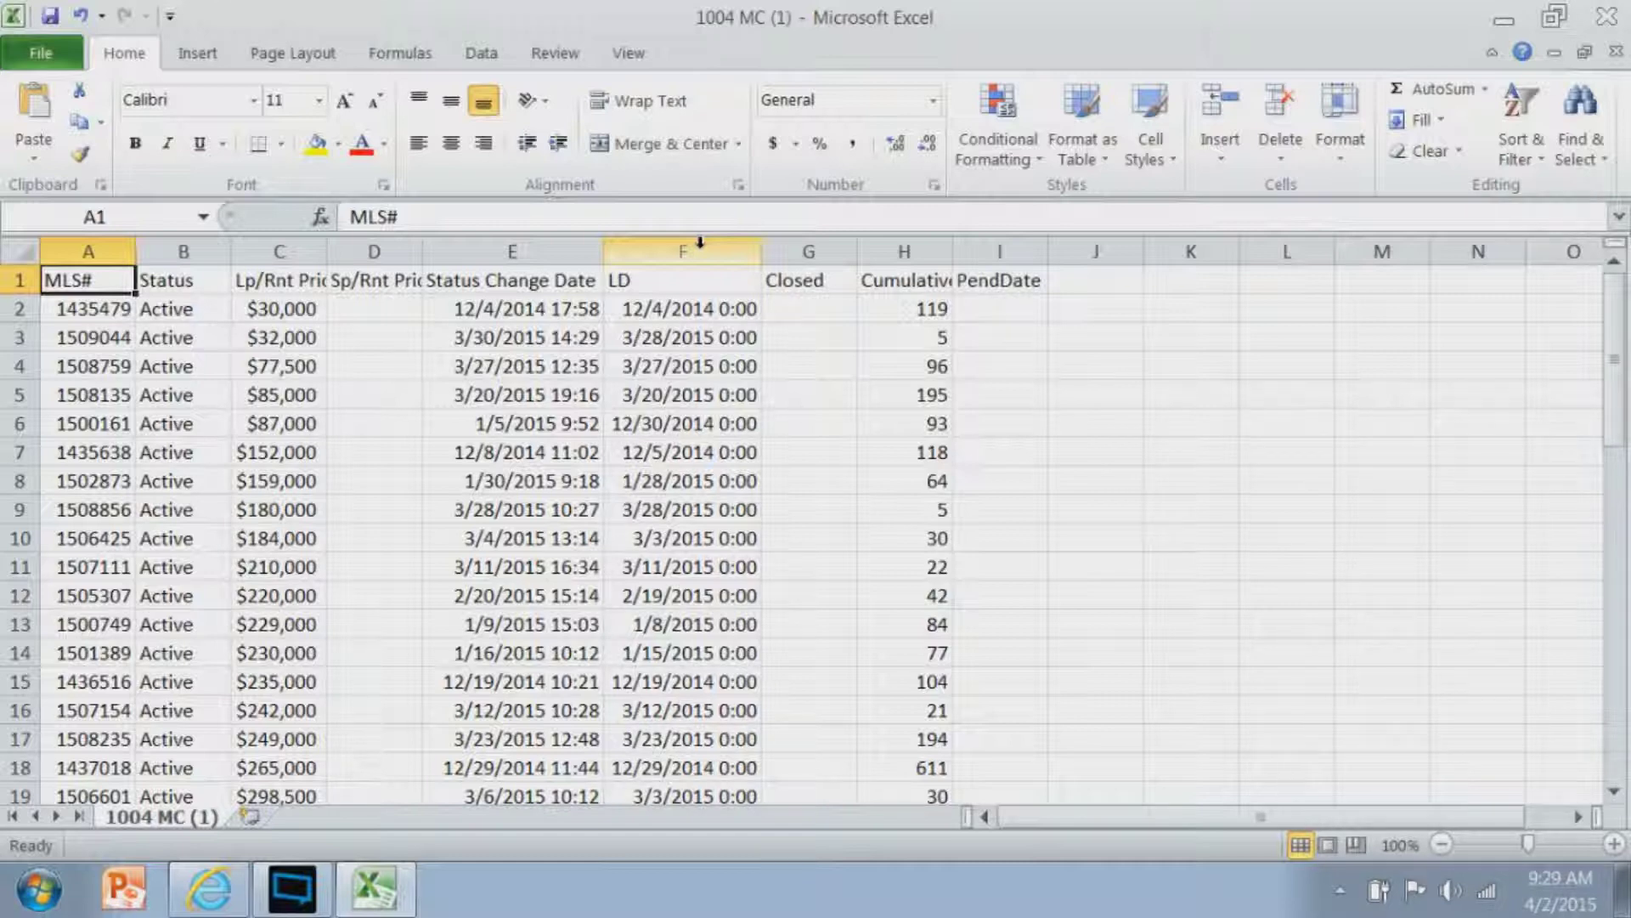
click(1601, 23)
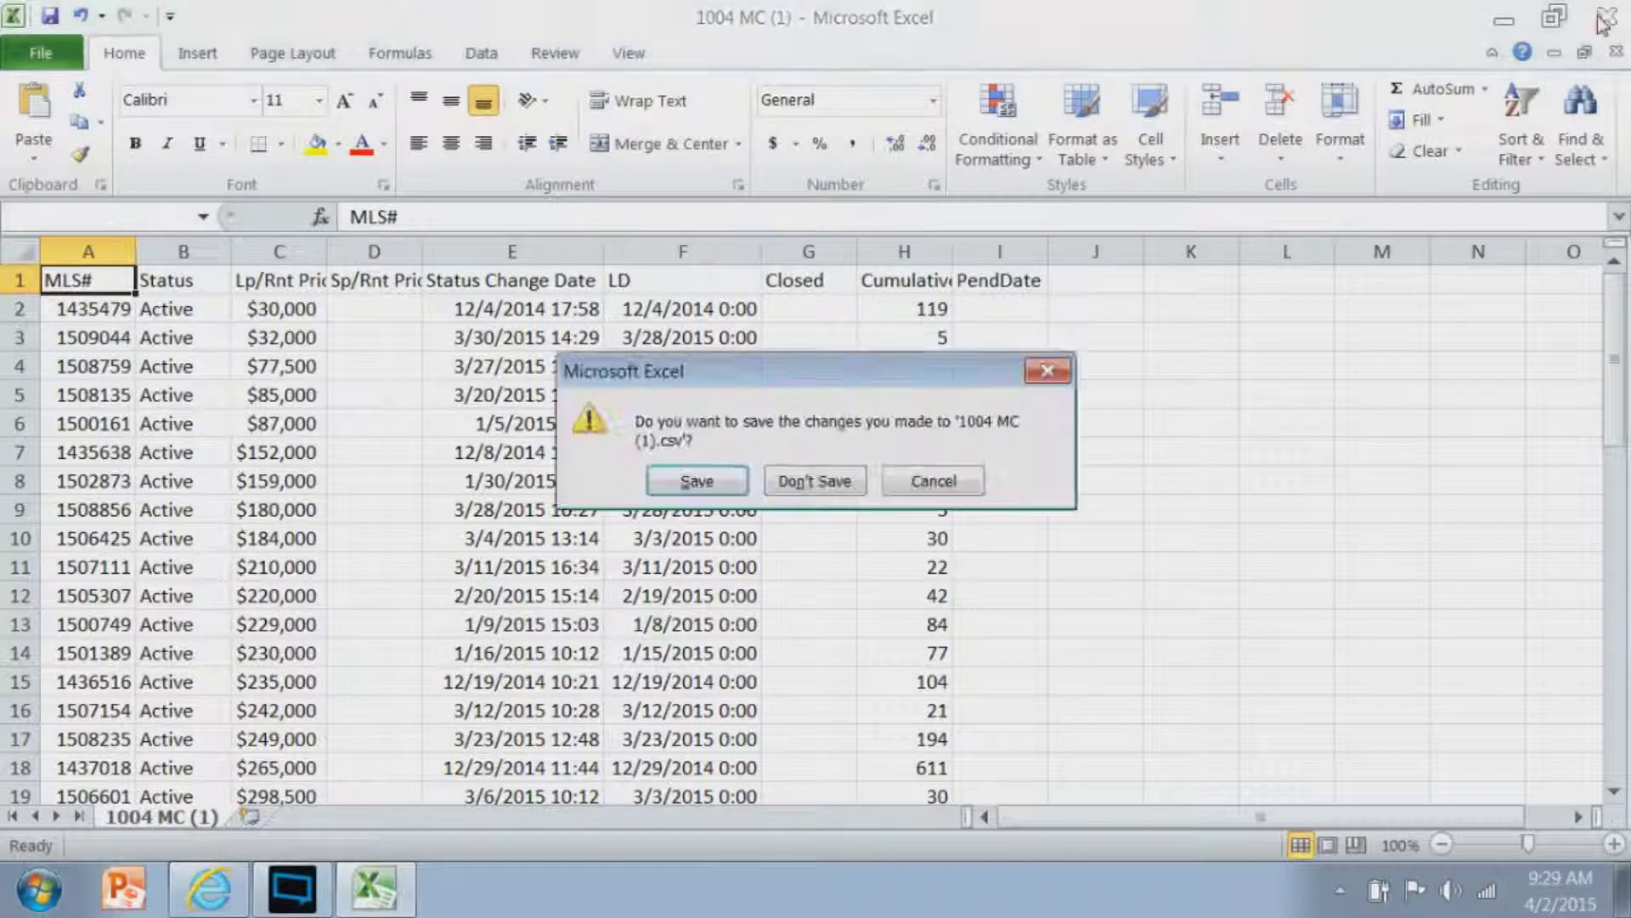
click(788, 478)
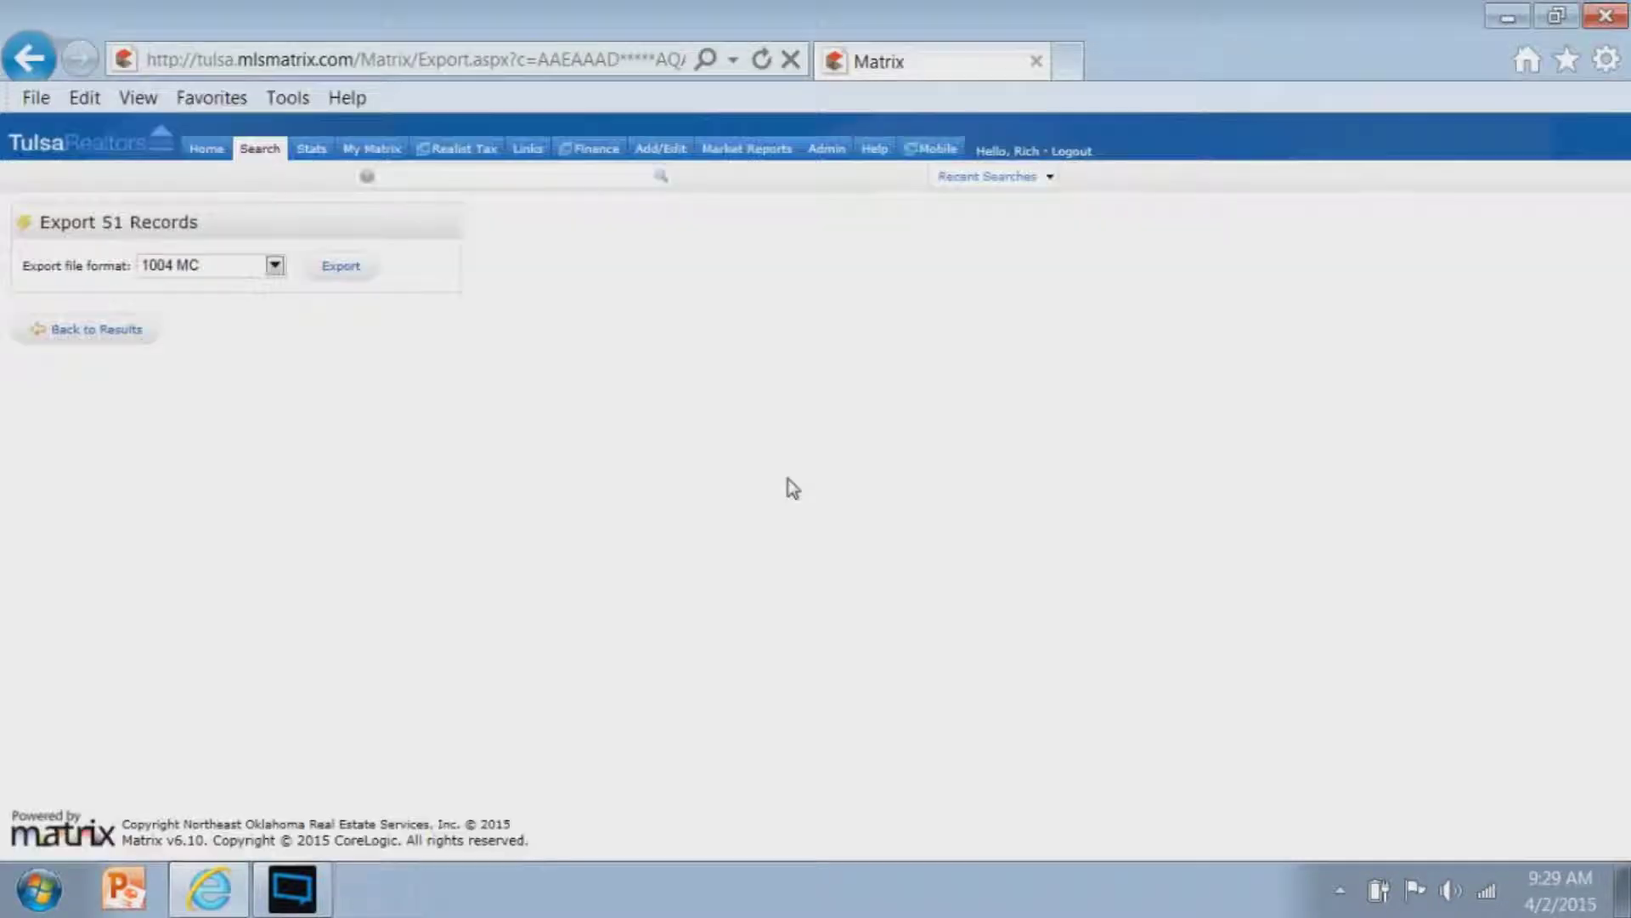
Return to the 51 results and pick the 1004MC Market Conditions Summary print format.
click(94, 334)
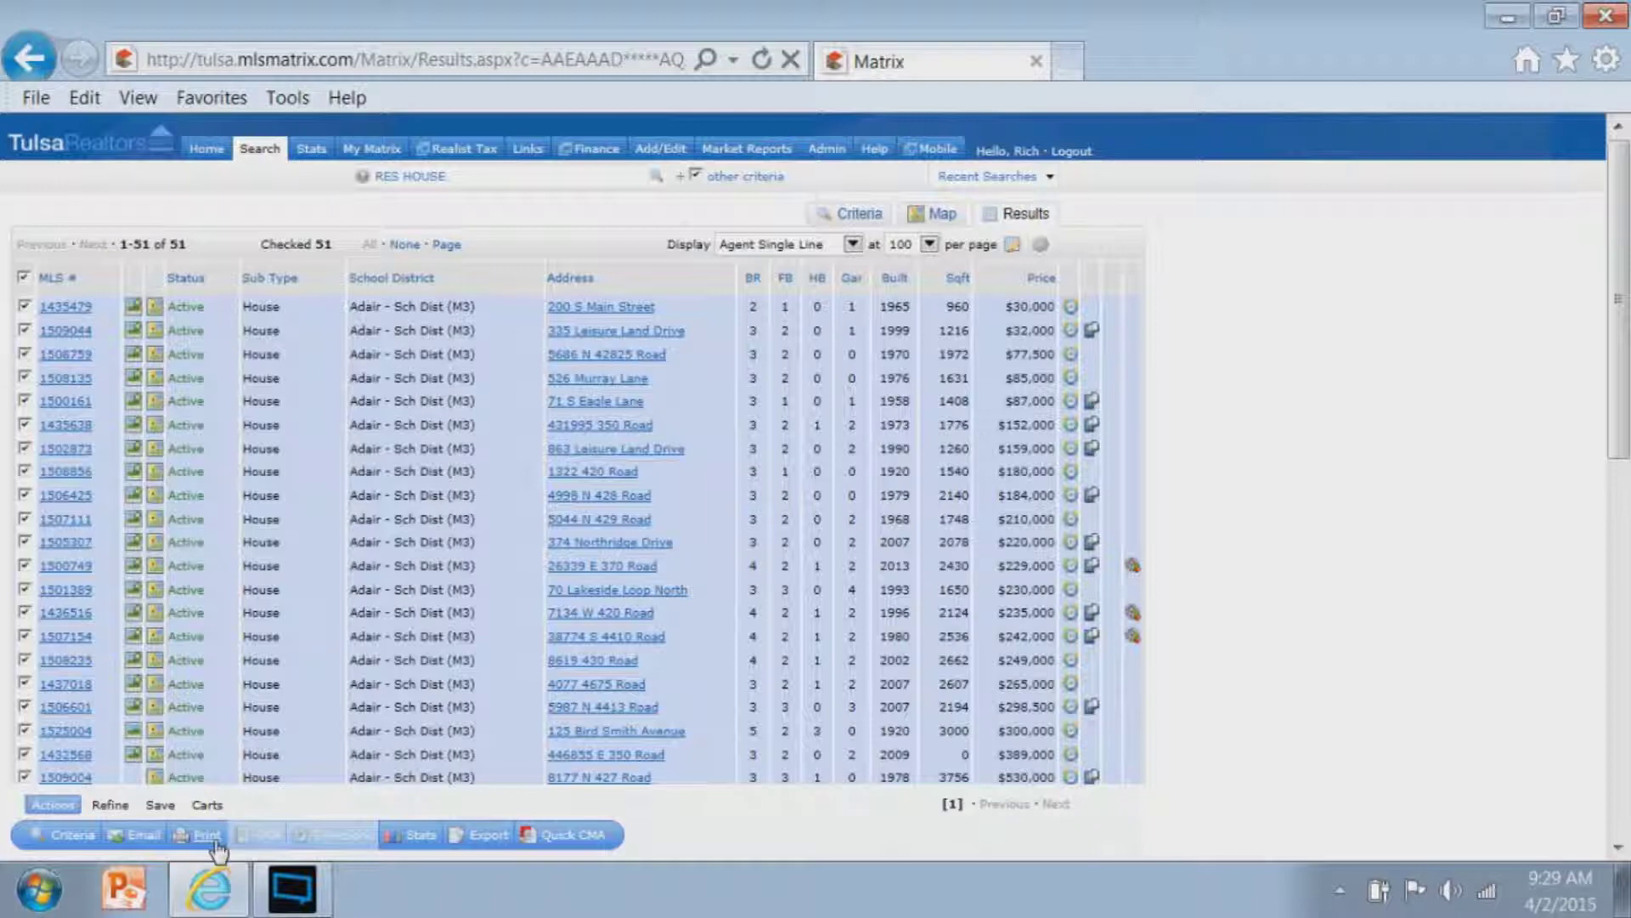
click(216, 845)
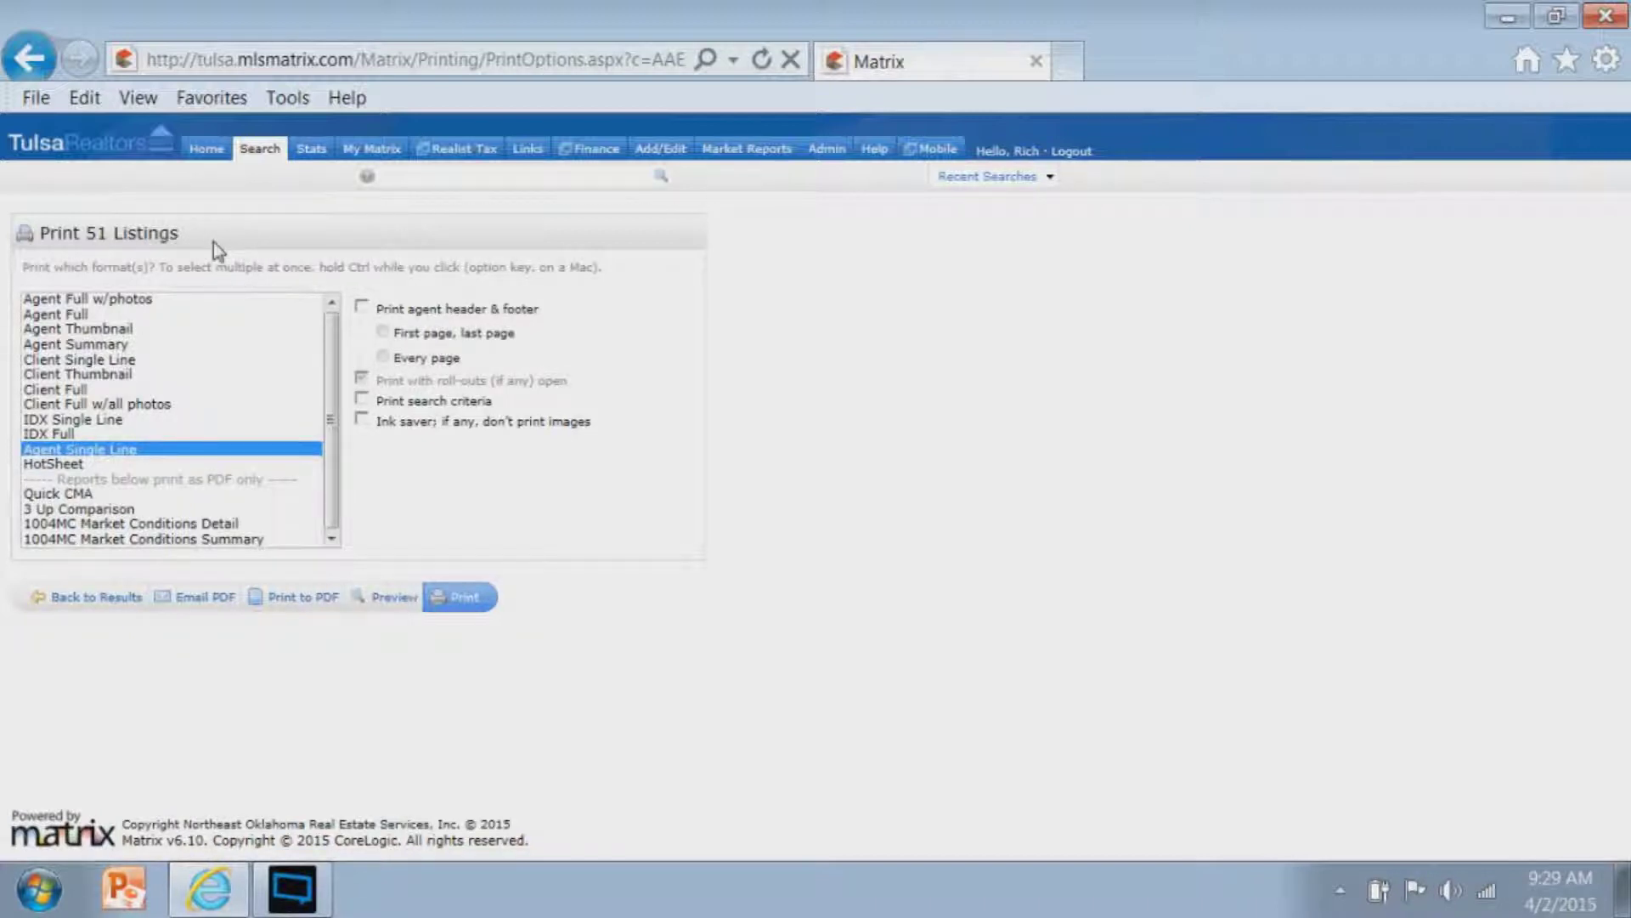
click(165, 539)
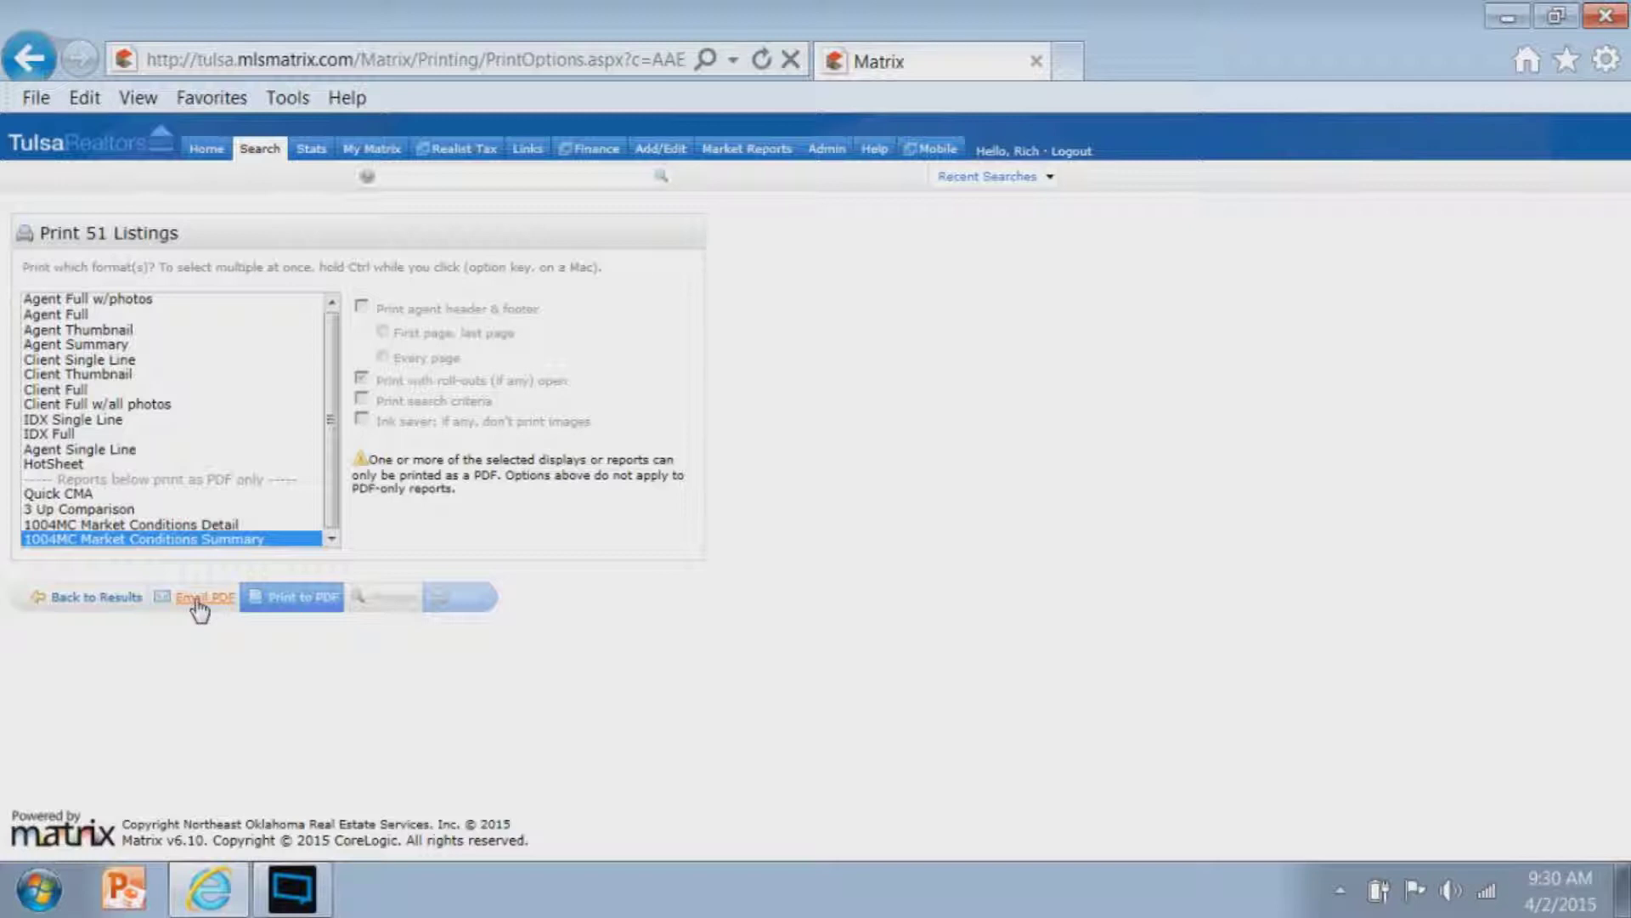
Print the 1004MC report to PDF, scroll through its inventory and median prices, then close it.
click(299, 599)
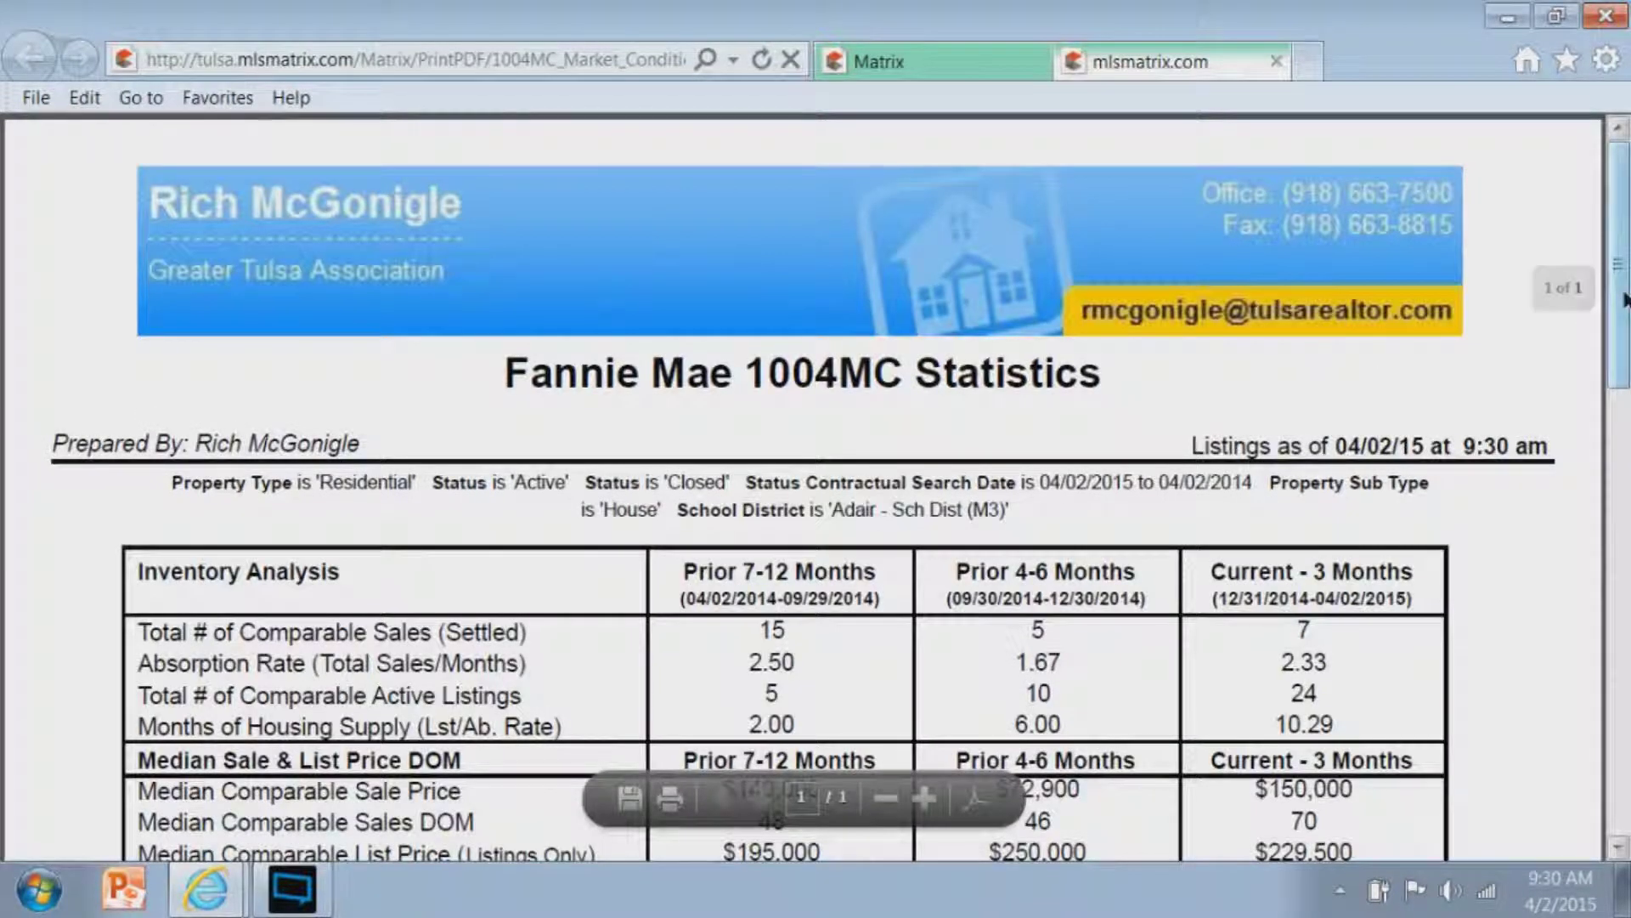
drag(1625, 292, 1624, 370)
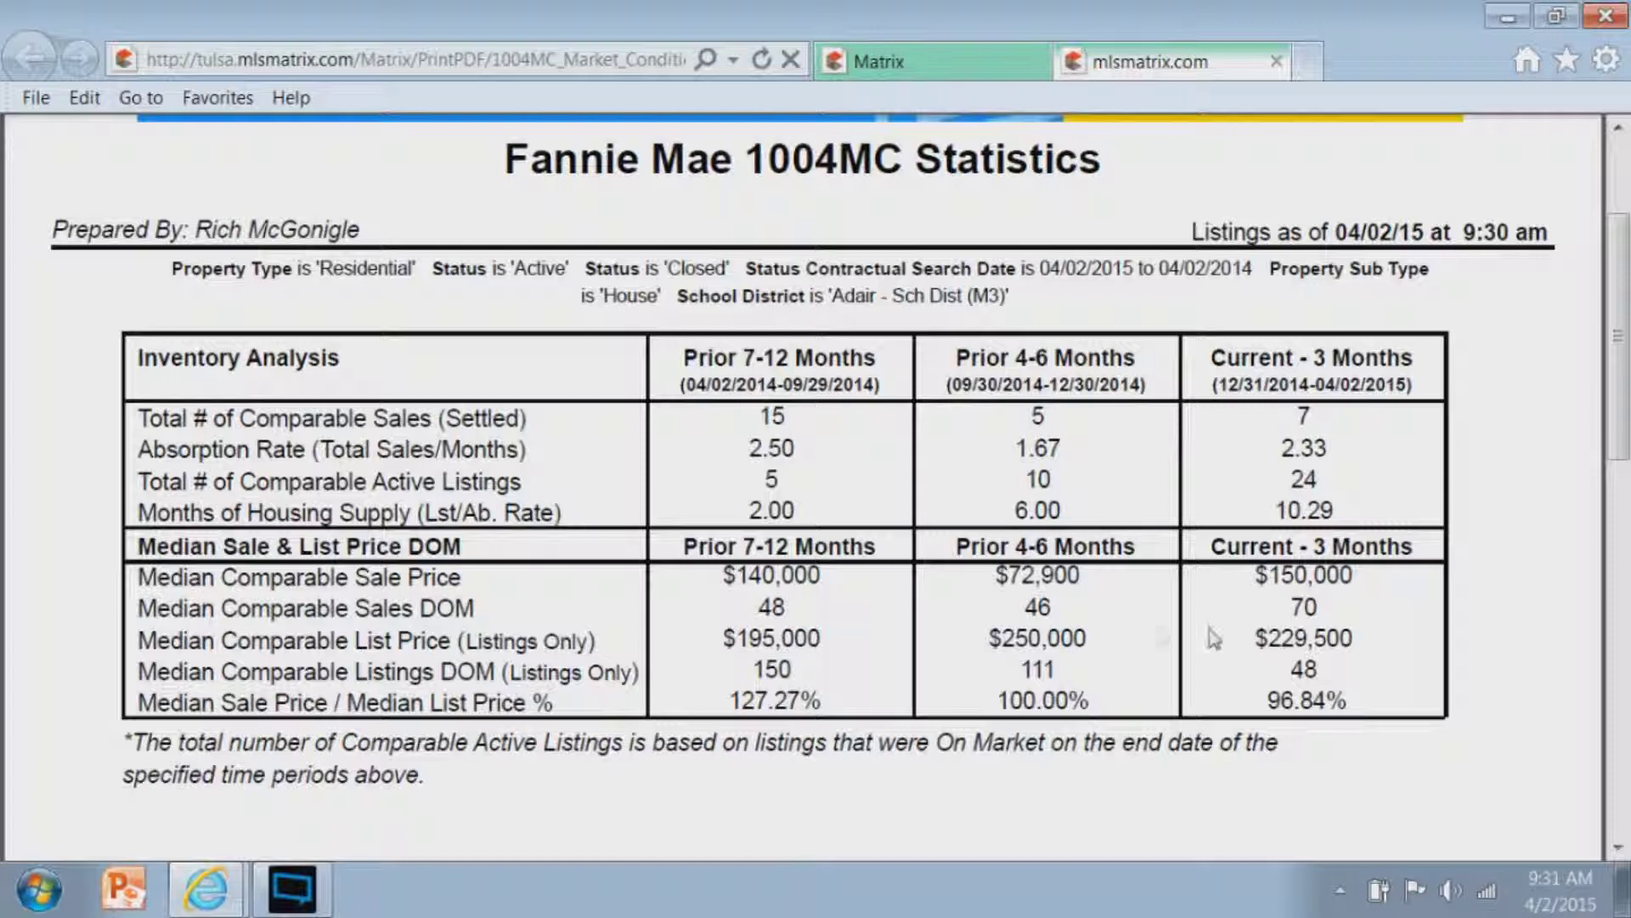
mouse_move(1389, 686)
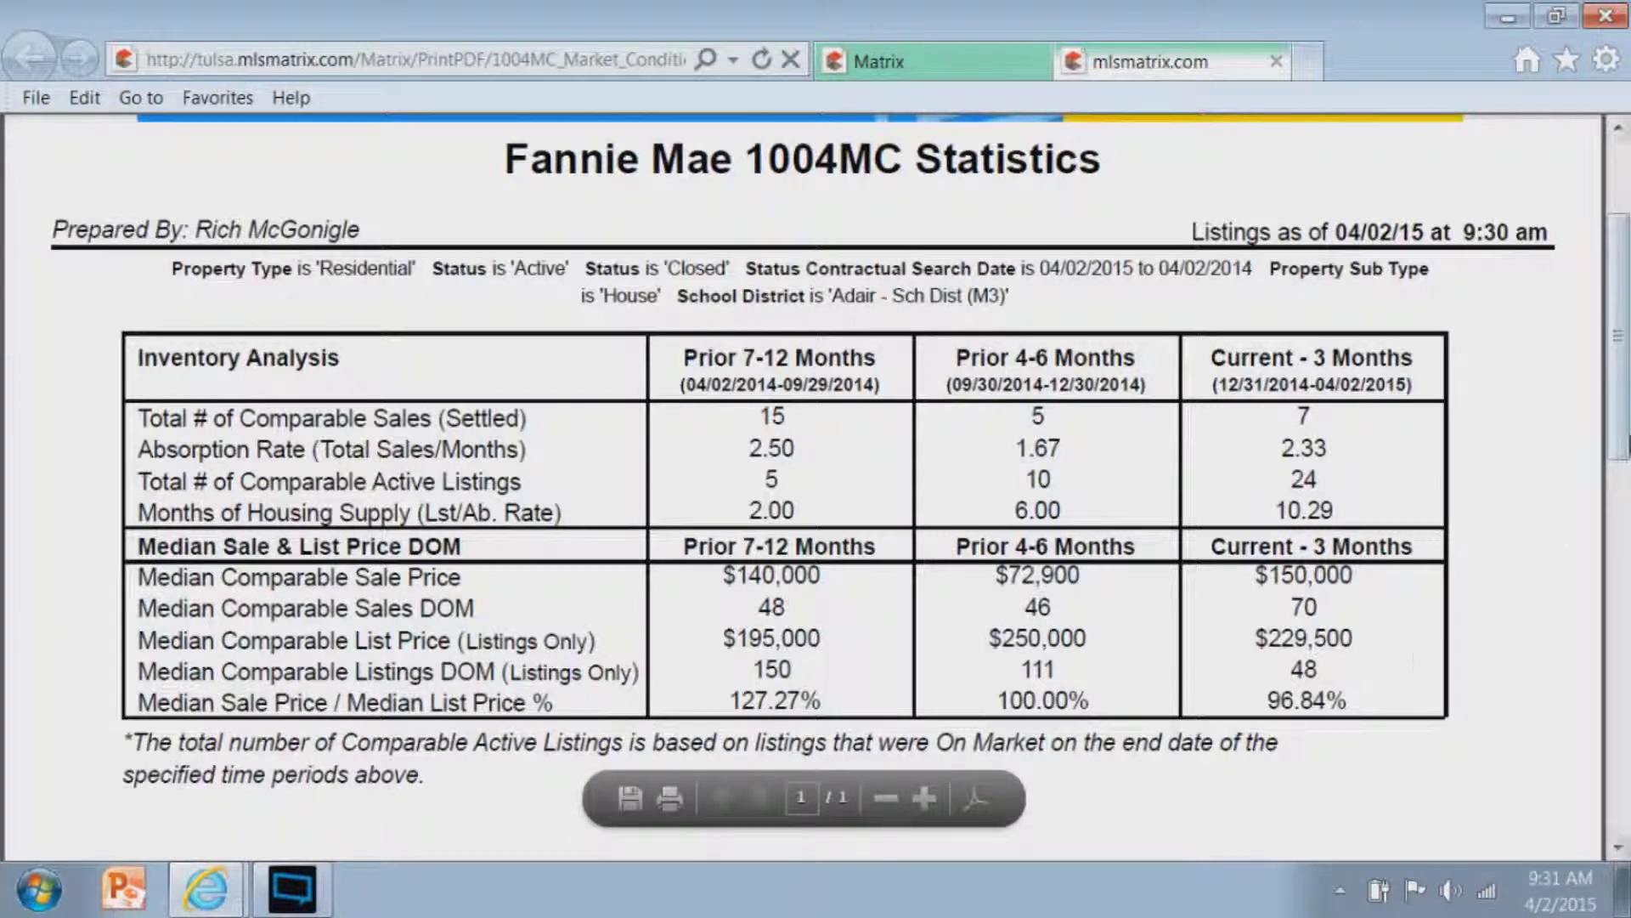
click(1624, 418)
mouse_move(1625, 418)
mouse_down()
mouse_move(1622, 611)
mouse_move(1620, 418)
mouse_up()
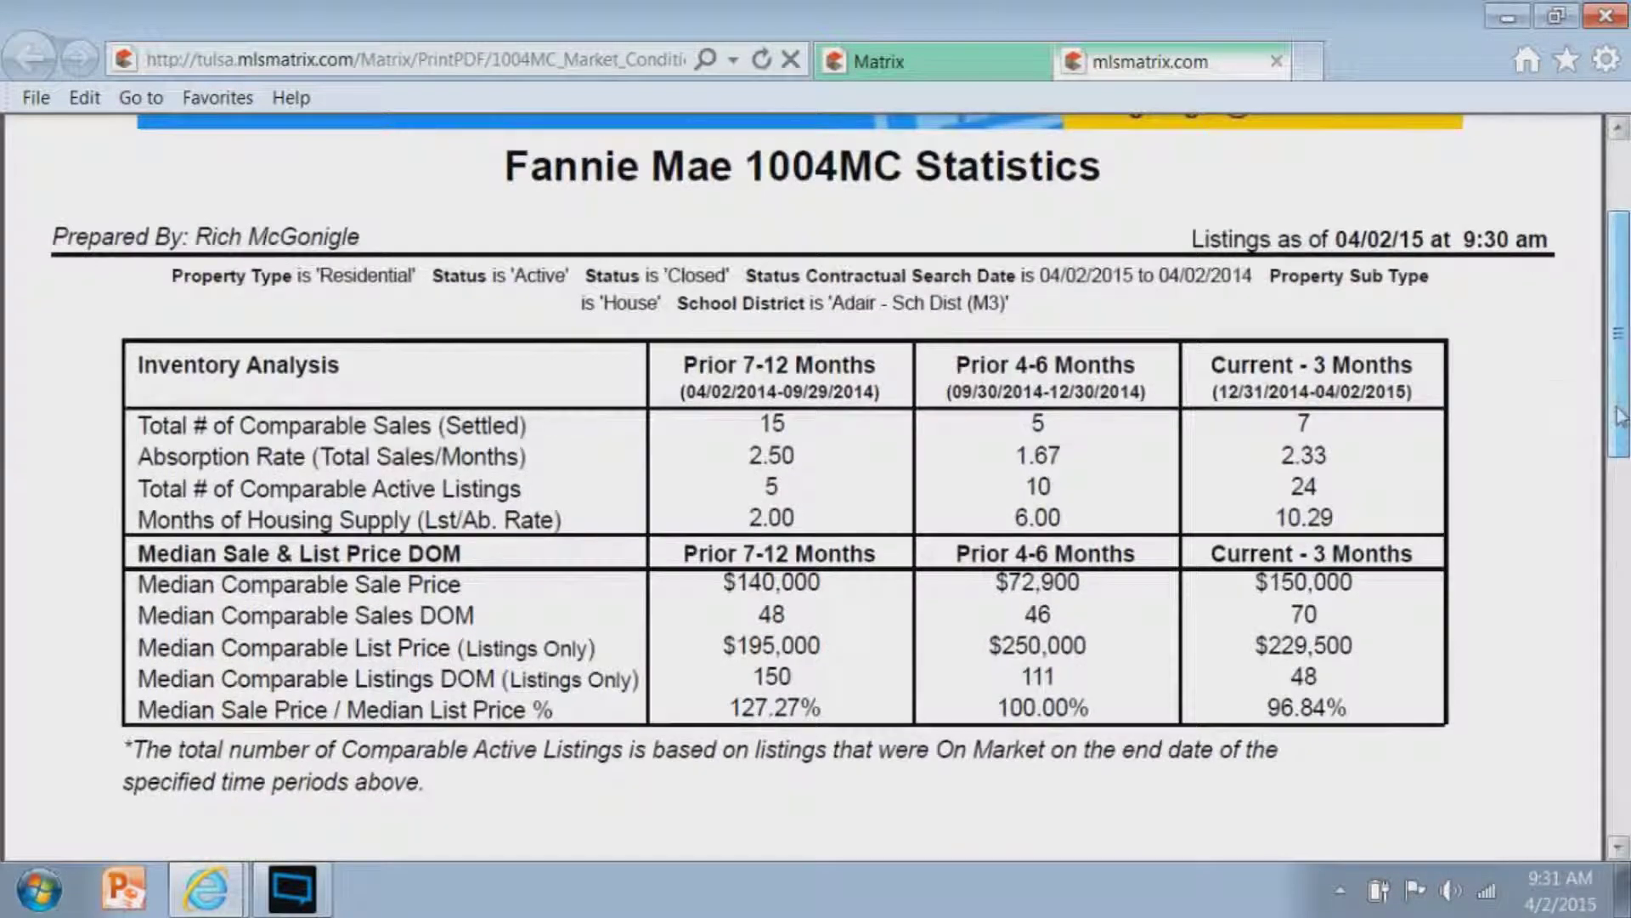
mouse_move(686, 817)
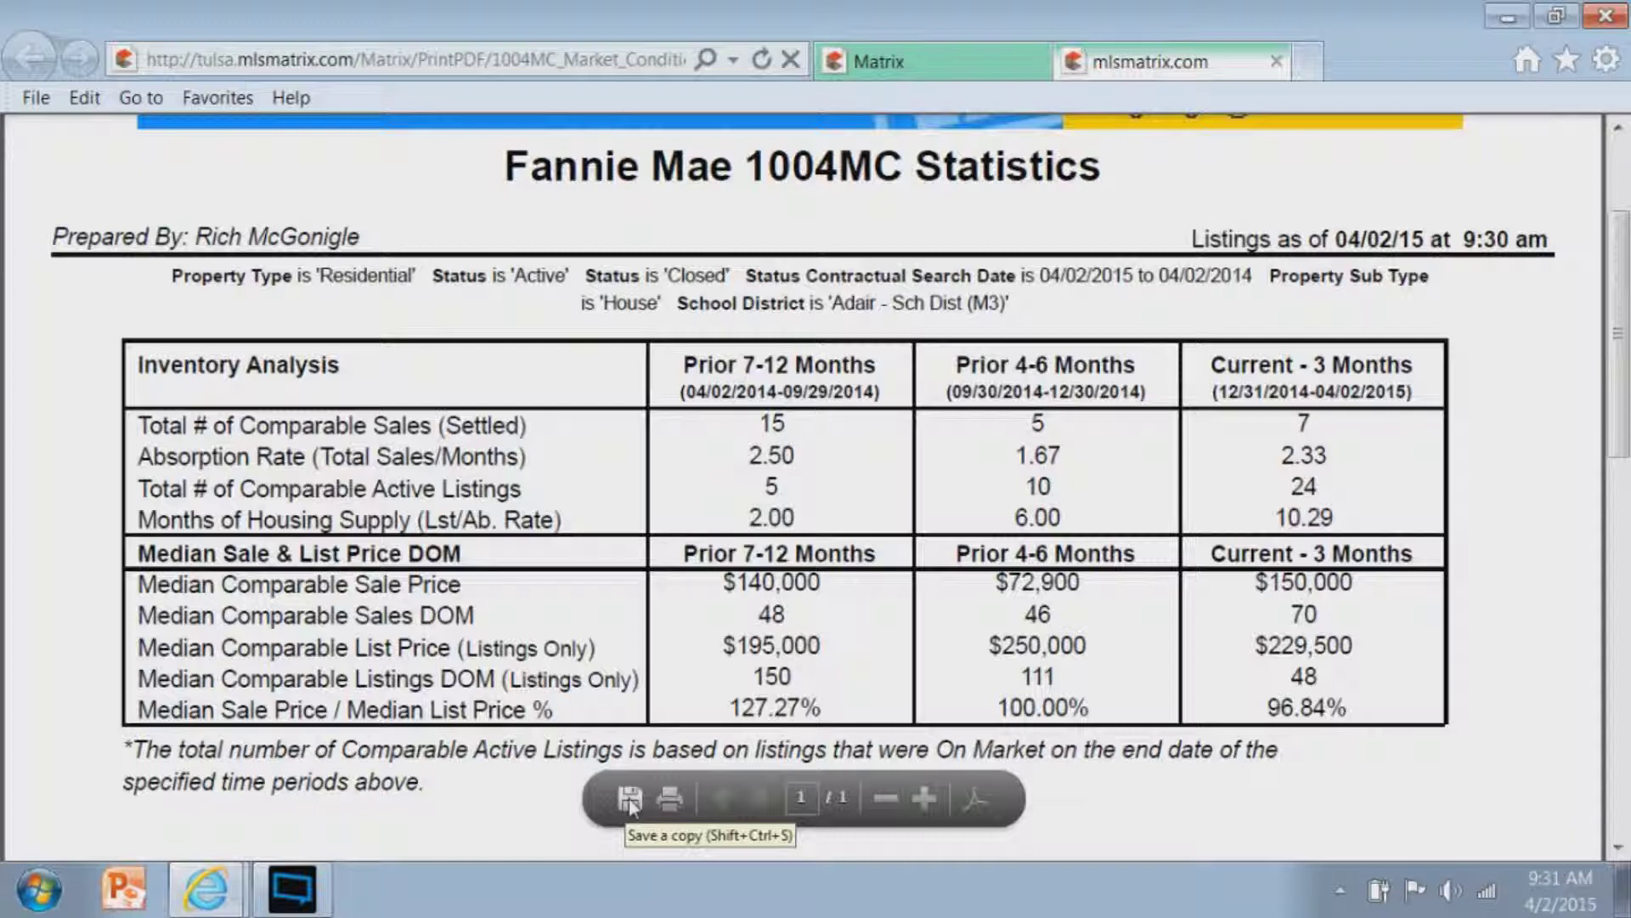
click(1277, 61)
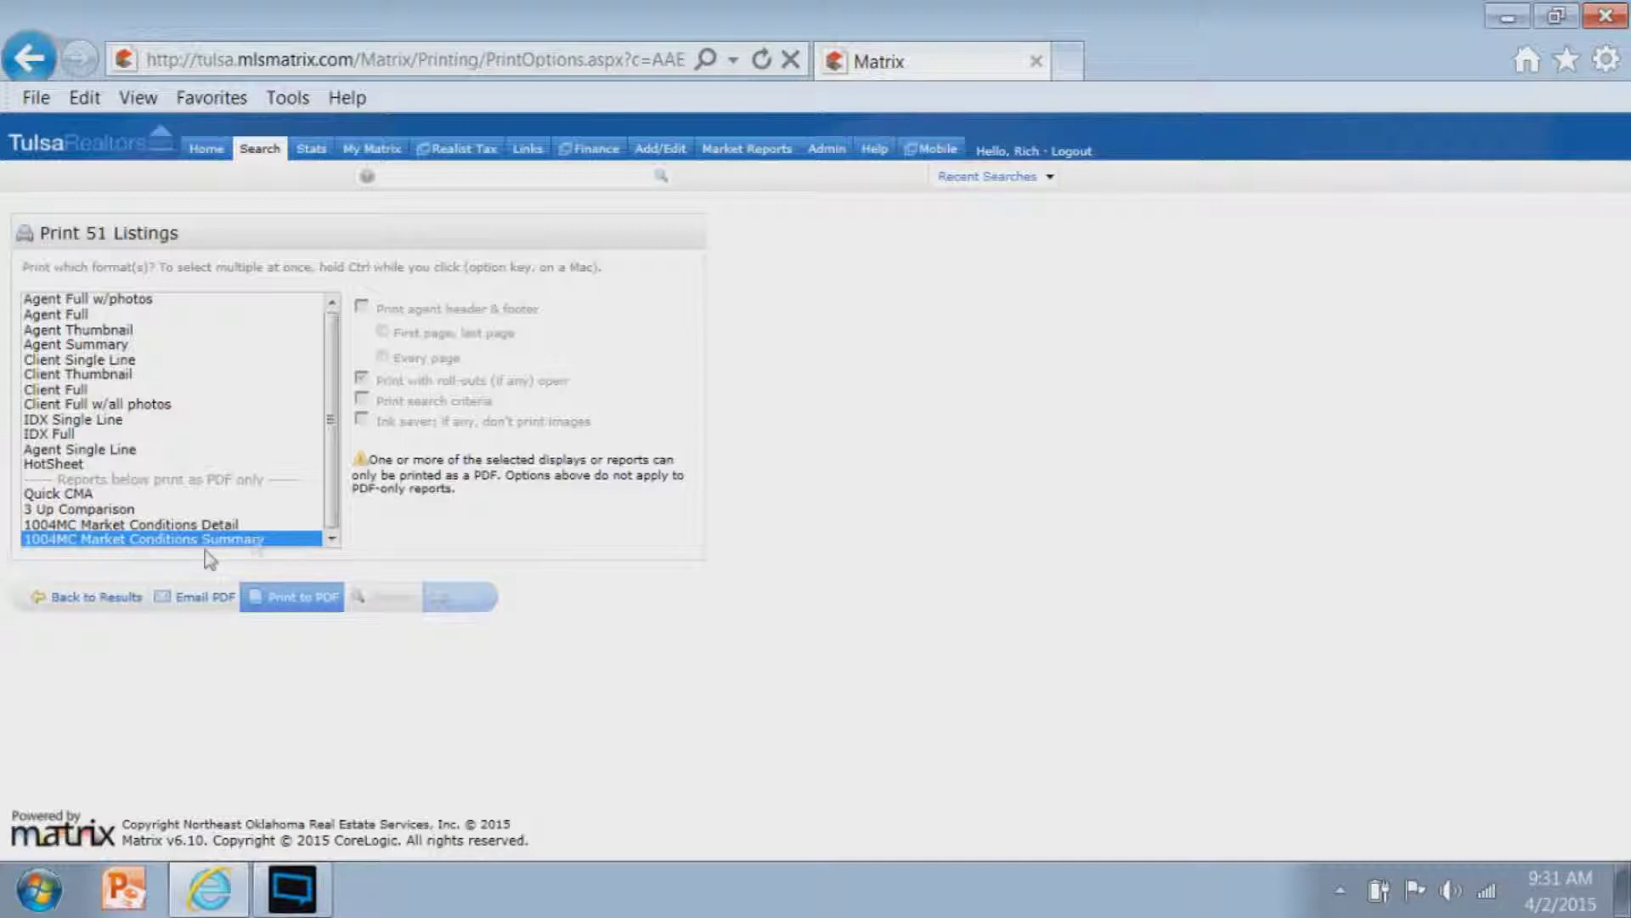
Go back from the print page to the 51-listing results.
click(98, 599)
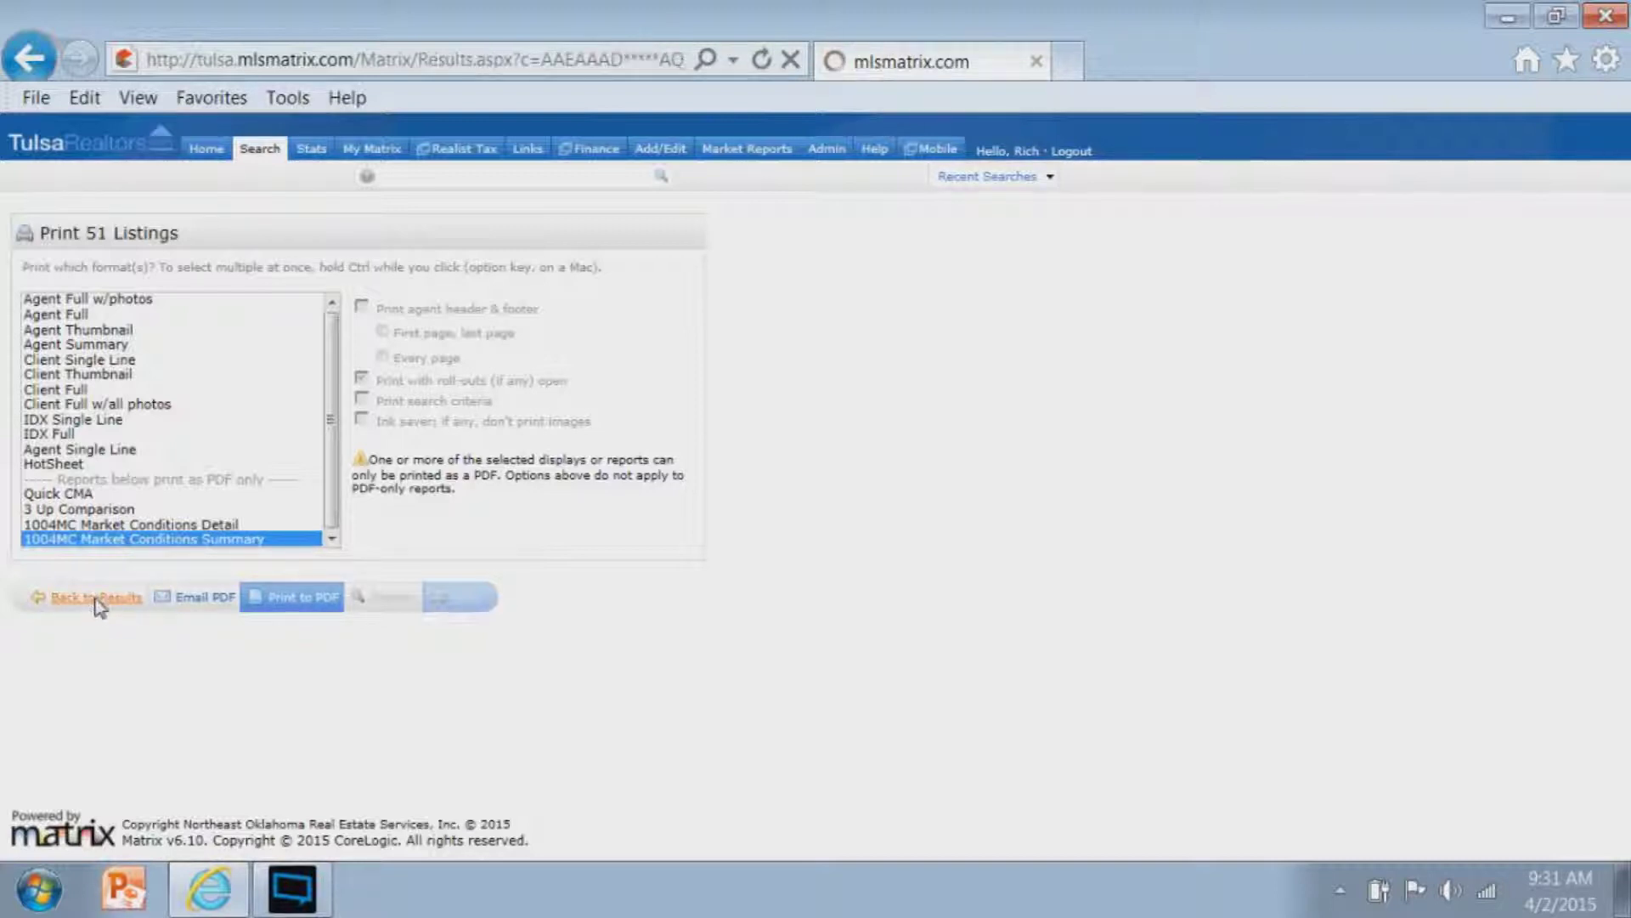